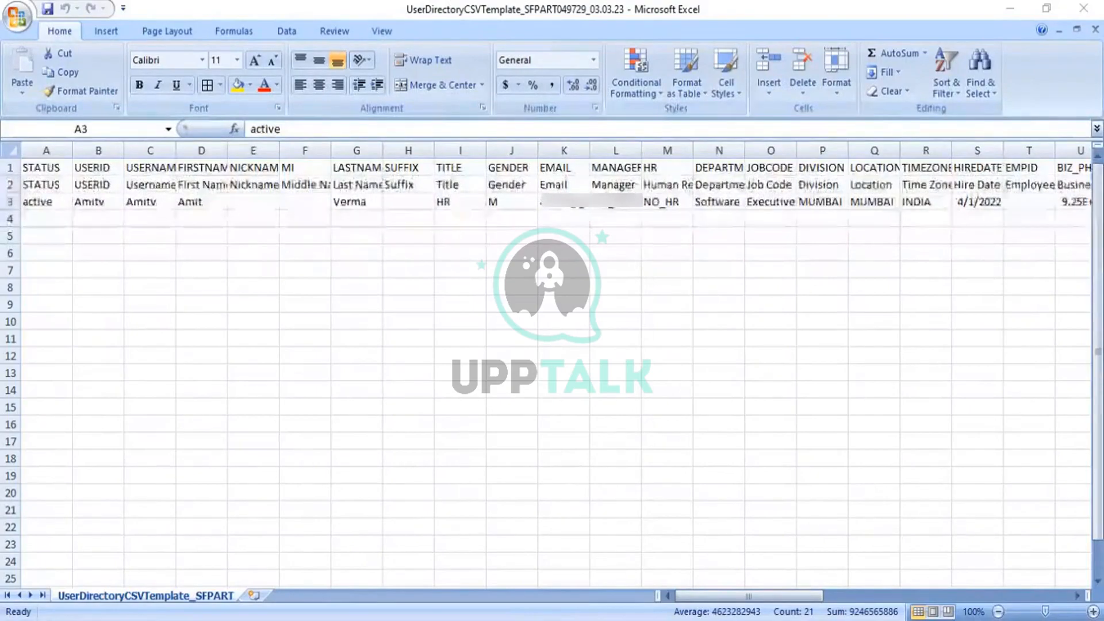
Open the UserDirectoryCSVTemplate_SFPART049729_05.03.23 file from the UDF folder to check its user data.
{"action": "key", "text": "alt+Tab"}
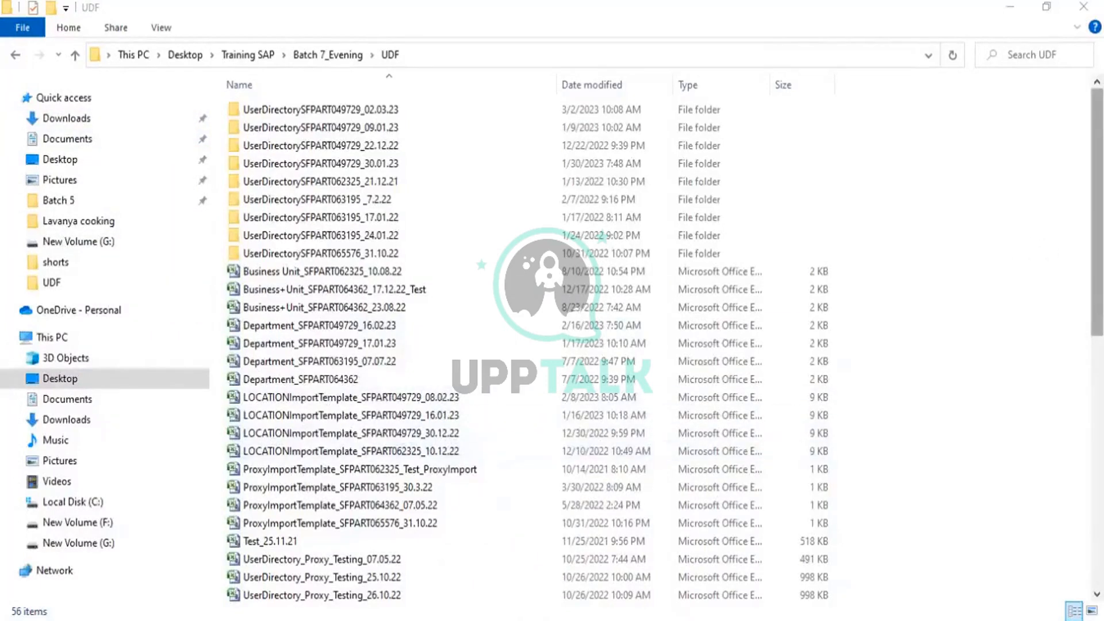
{"action": "scroll", "coordinate": [927, 256], "scroll_direction": "down", "scroll_amount": 2}
{"action": "scroll", "coordinate": [927, 256], "scroll_direction": "down", "scroll_amount": 2}
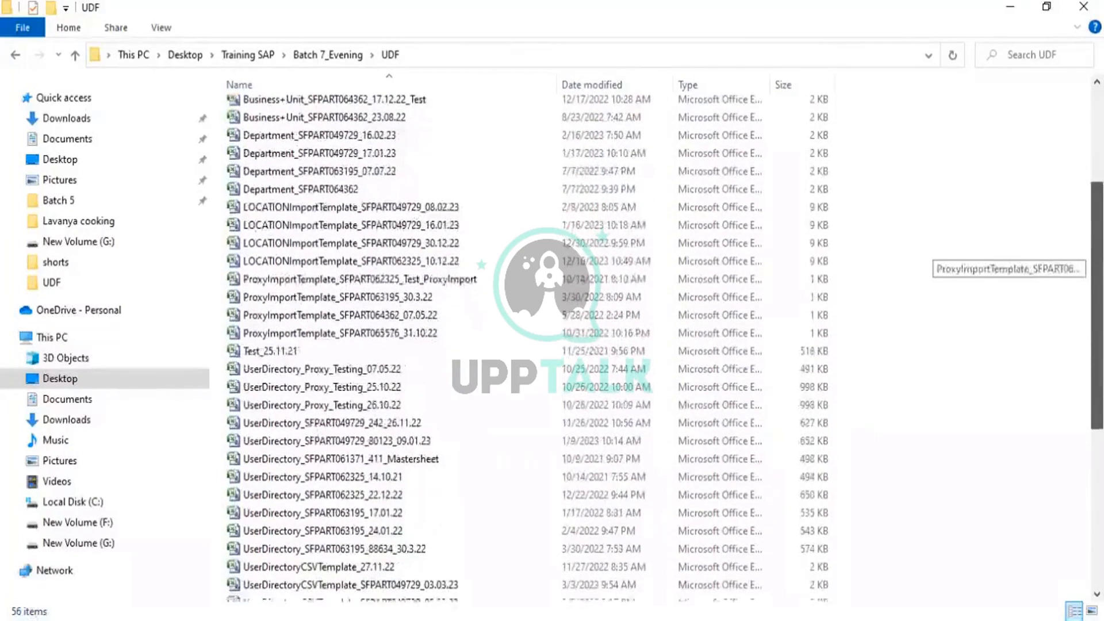
{"action": "left_click_drag", "start_coordinate": [1097, 305], "coordinate": [1097, 309]}
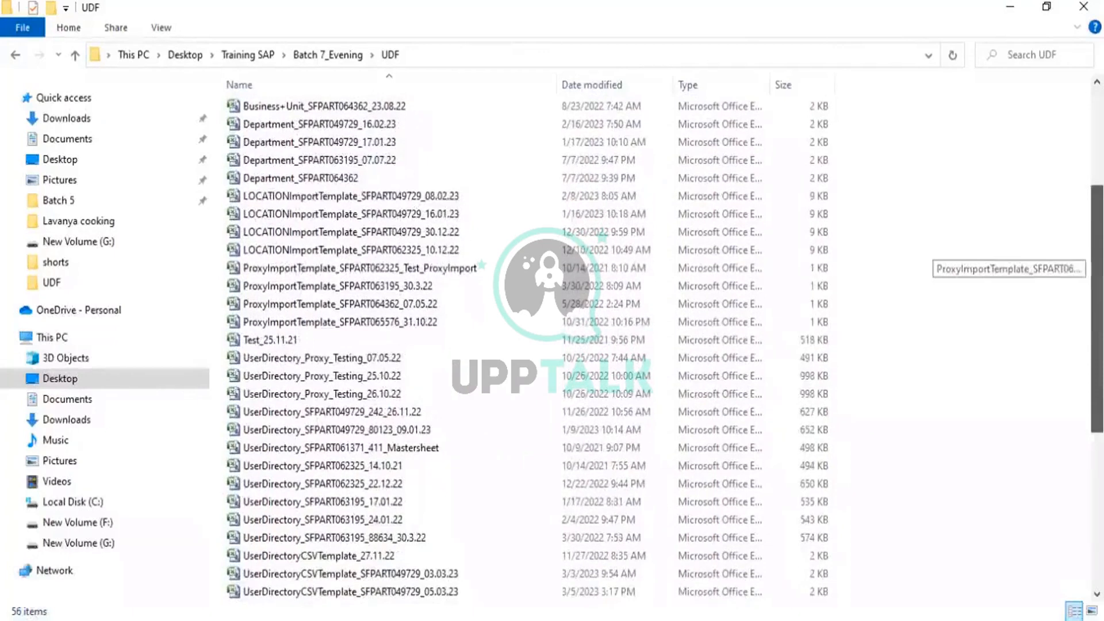
{"action": "left_click_drag", "start_coordinate": [1097, 308], "coordinate": [1096, 321]}
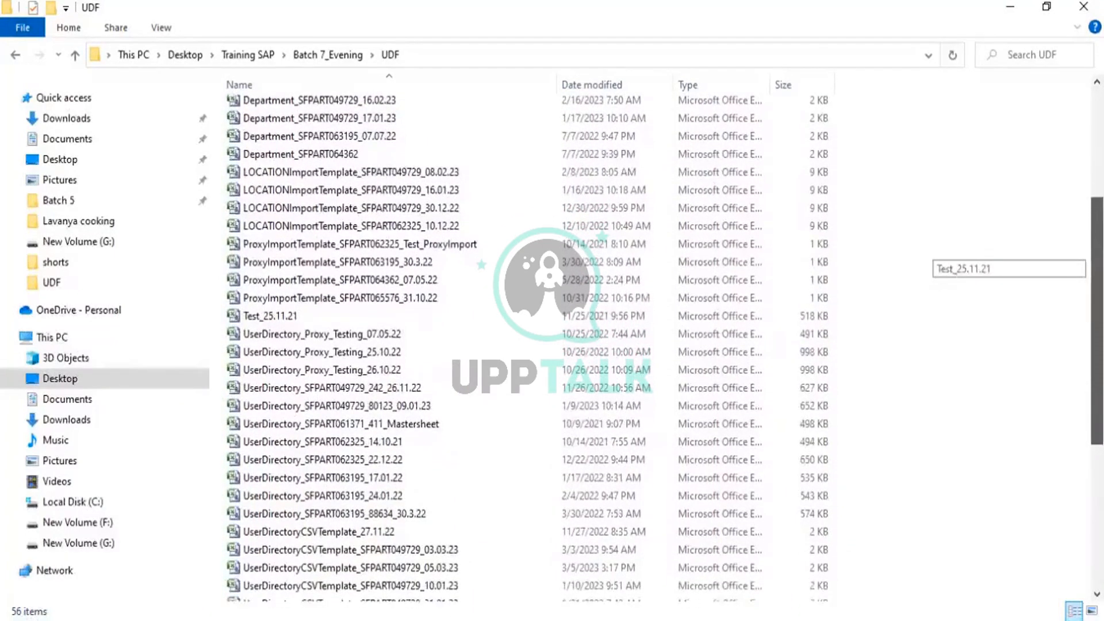
{"action": "left_click_drag", "start_coordinate": [1097, 321], "coordinate": [1096, 384]}
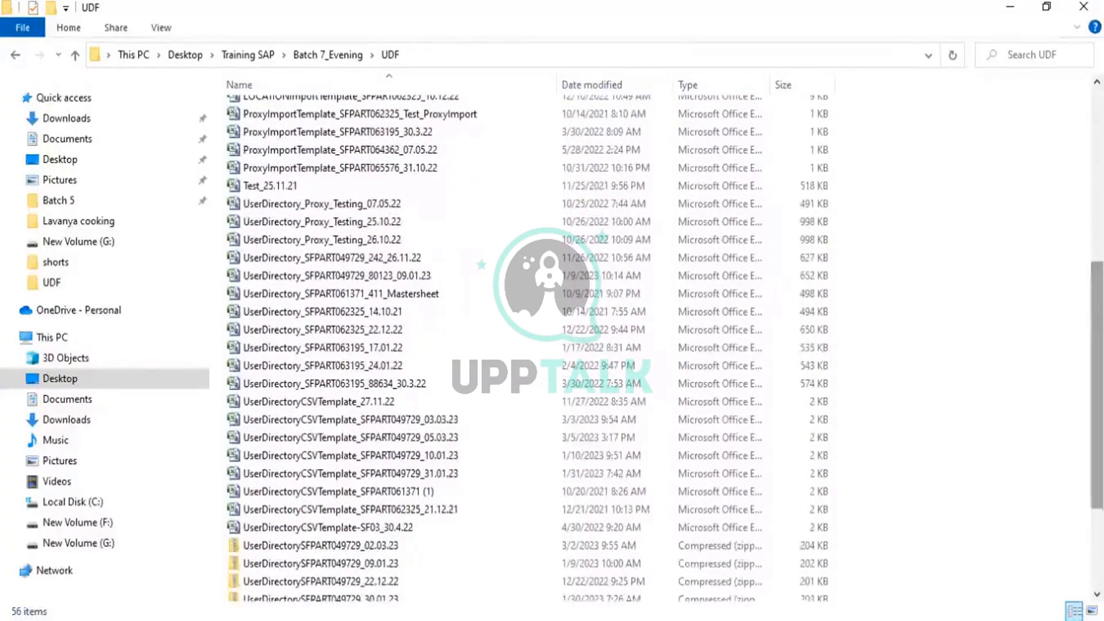
{"action": "left_click", "coordinate": [403, 443]}
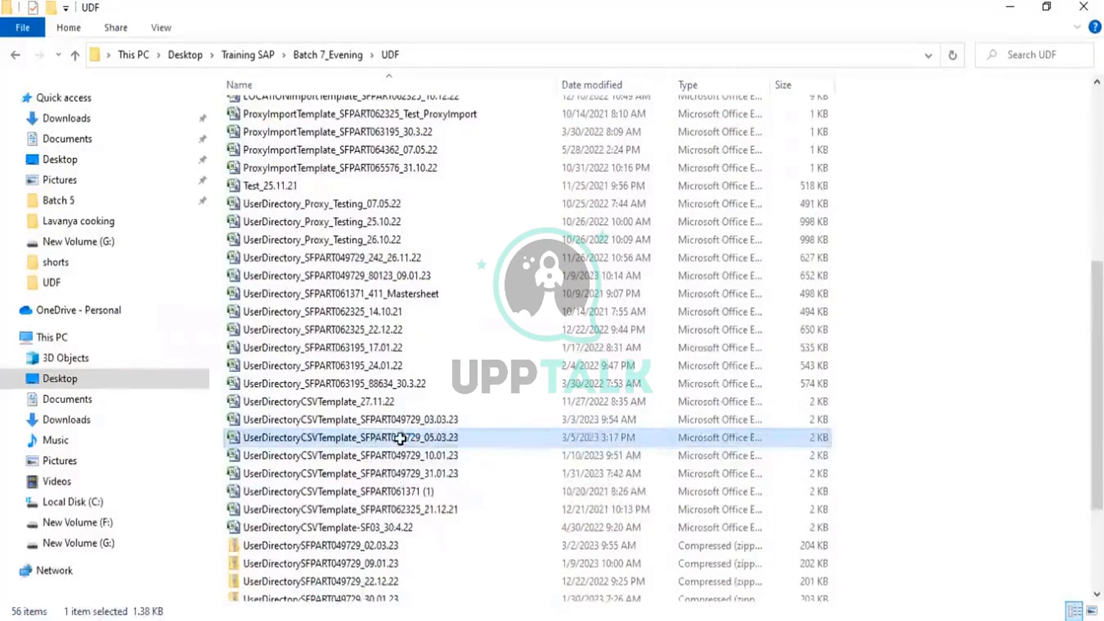
{"action": "double_click", "coordinate": [401, 438]}
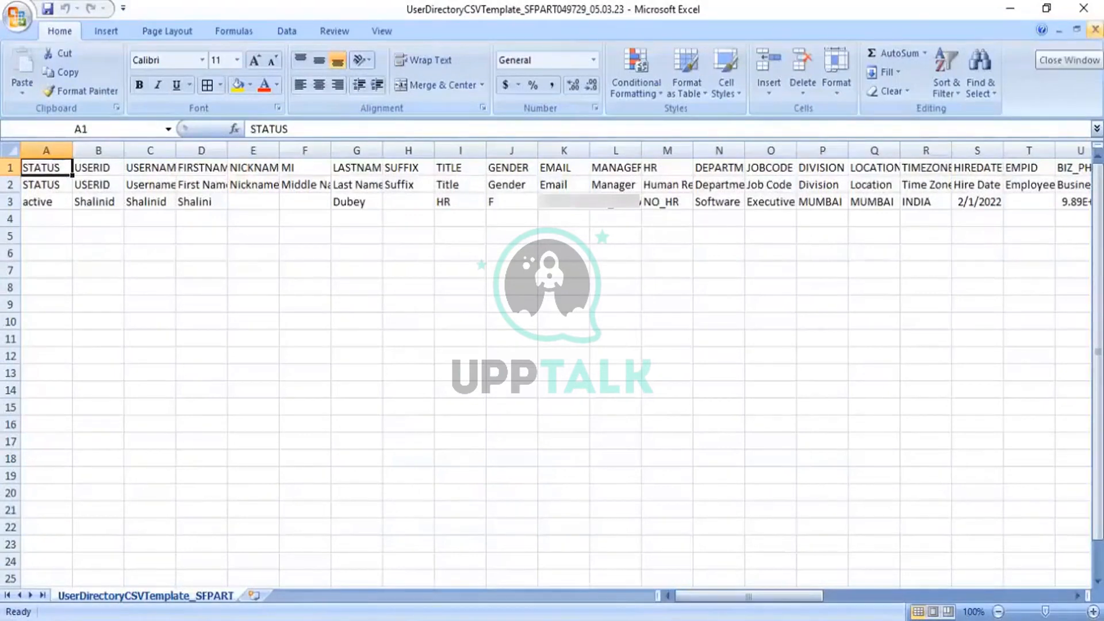
Leave Excel and open Import Employee Data by searching for import employee data in the action search.
{"action": "left_click", "coordinate": [1095, 29]}
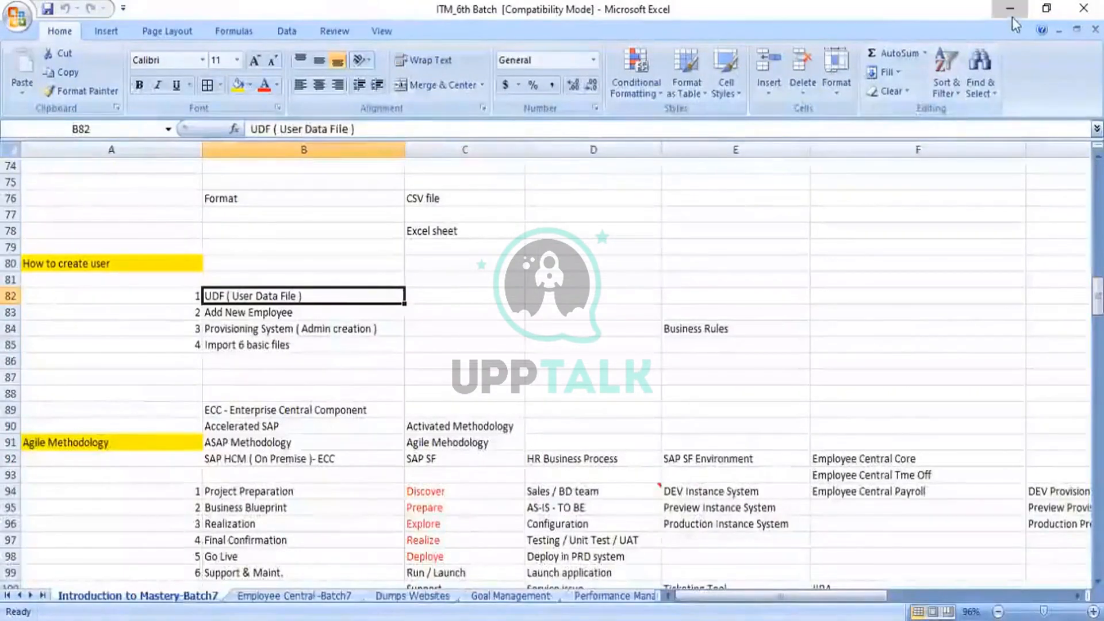
{"action": "left_click", "coordinate": [1012, 16]}
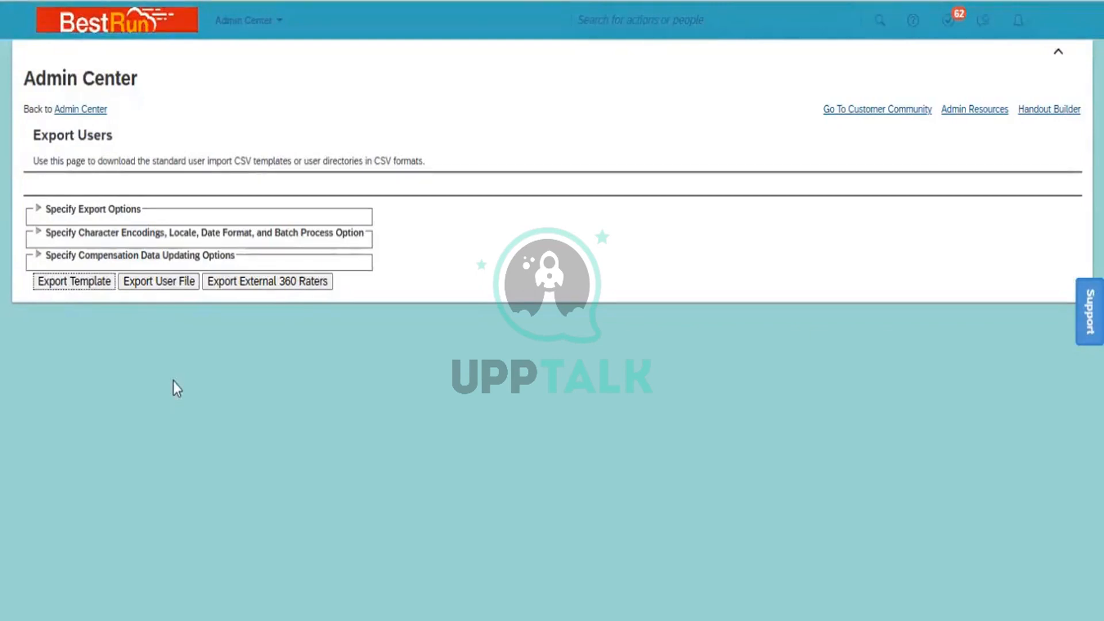
{"action": "left_click", "coordinate": [630, 19]}
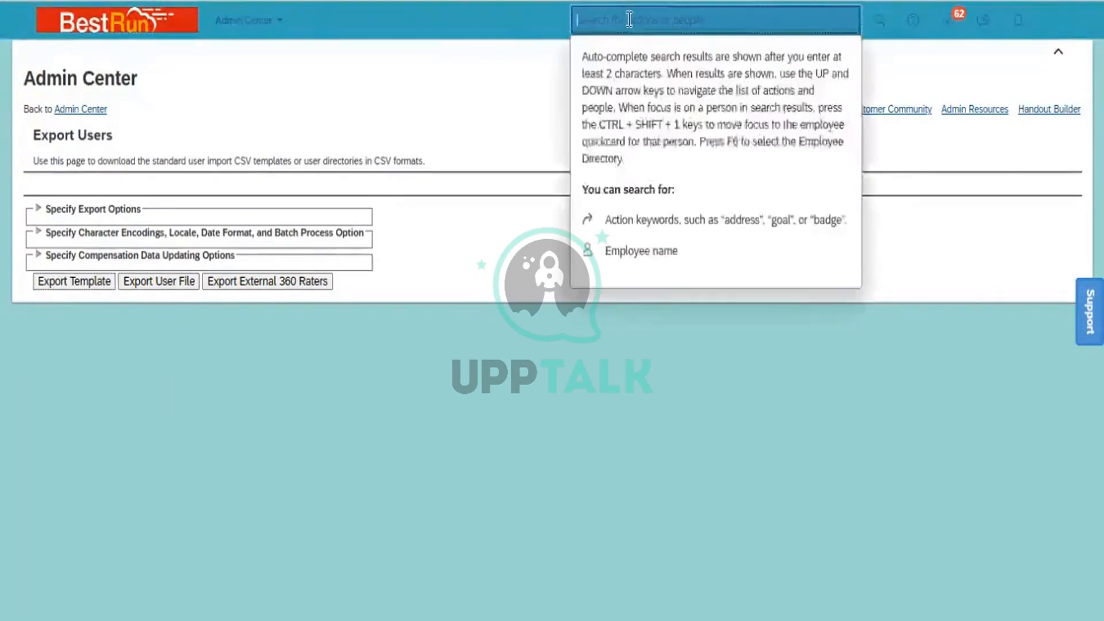
{"action": "type", "text": "im"}
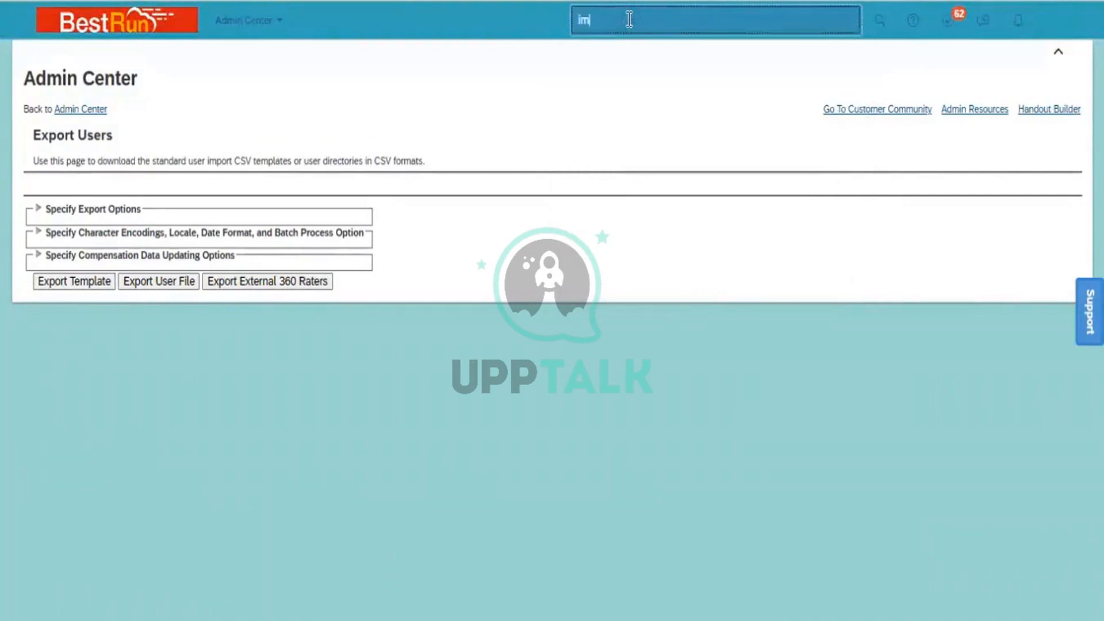
{"action": "type", "text": "port employee data"}
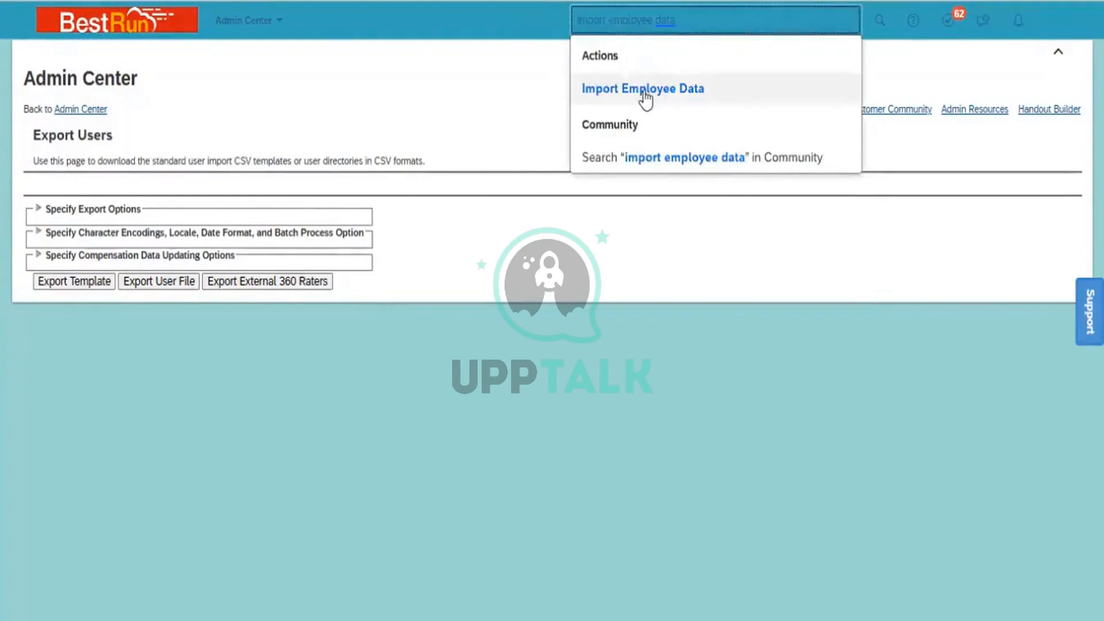
{"action": "left_click", "coordinate": [643, 91]}
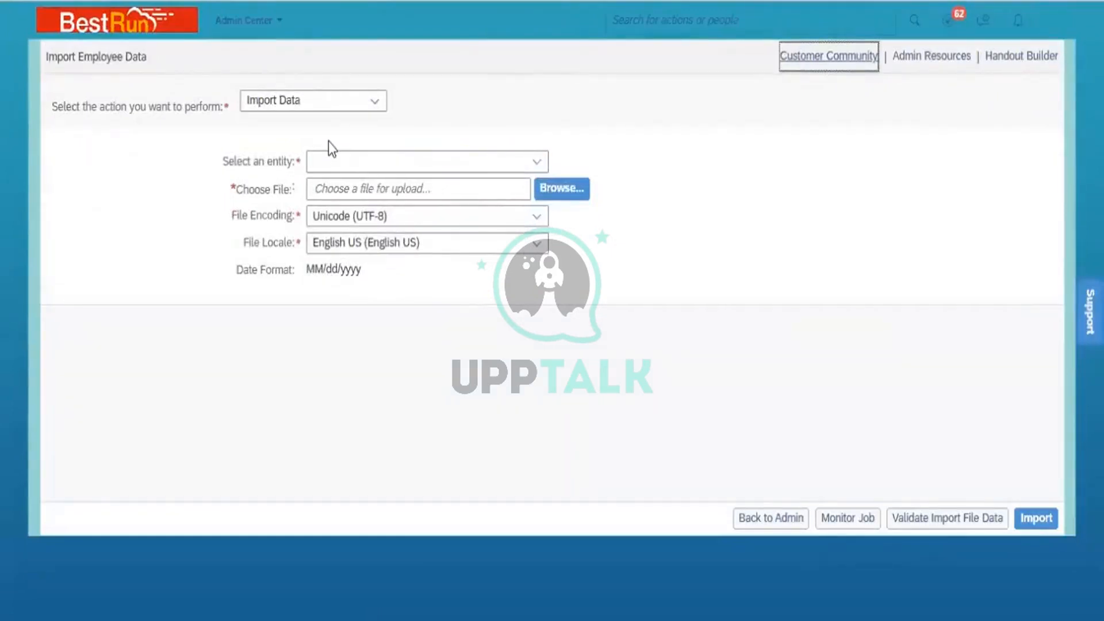
Set the import entity to Basic Import.
{"action": "left_click", "coordinate": [539, 162]}
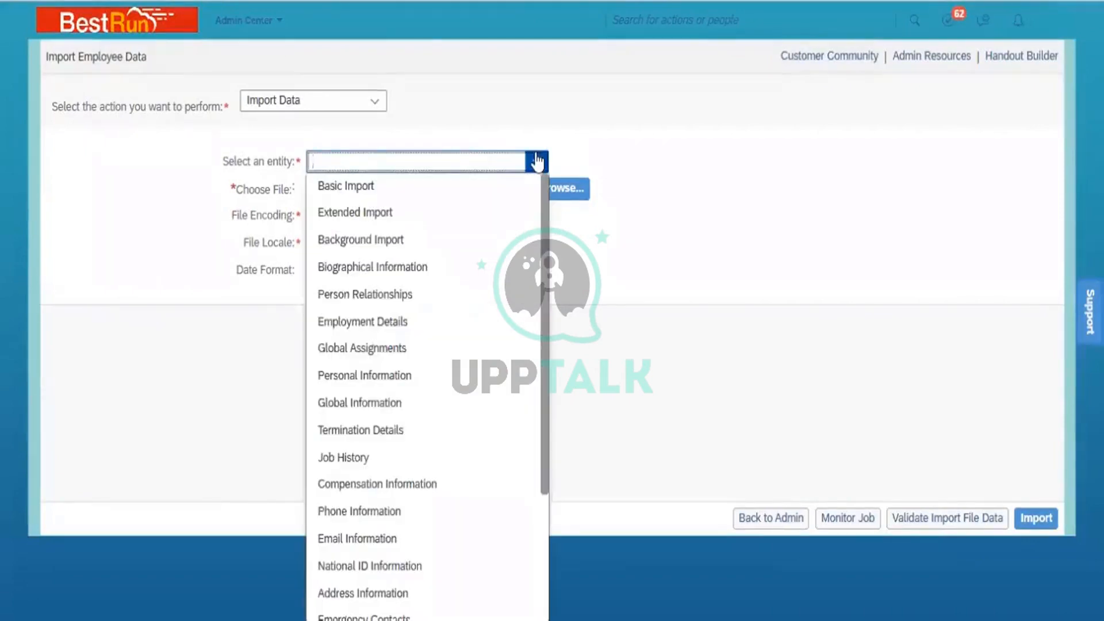
{"action": "left_click", "coordinate": [383, 197]}
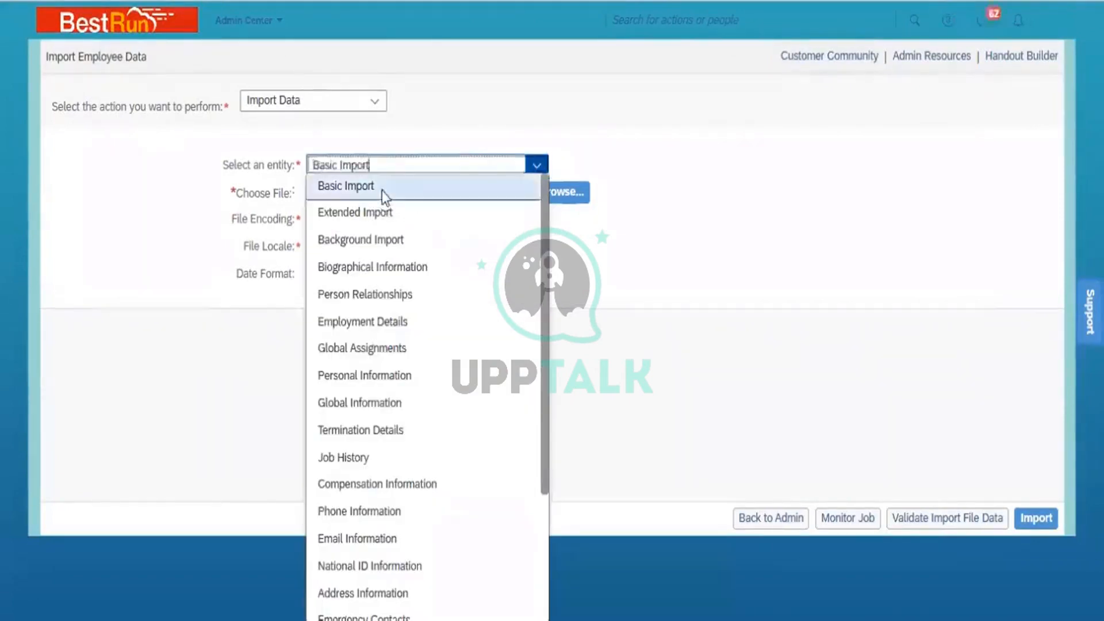
{"action": "left_click", "coordinate": [382, 191]}
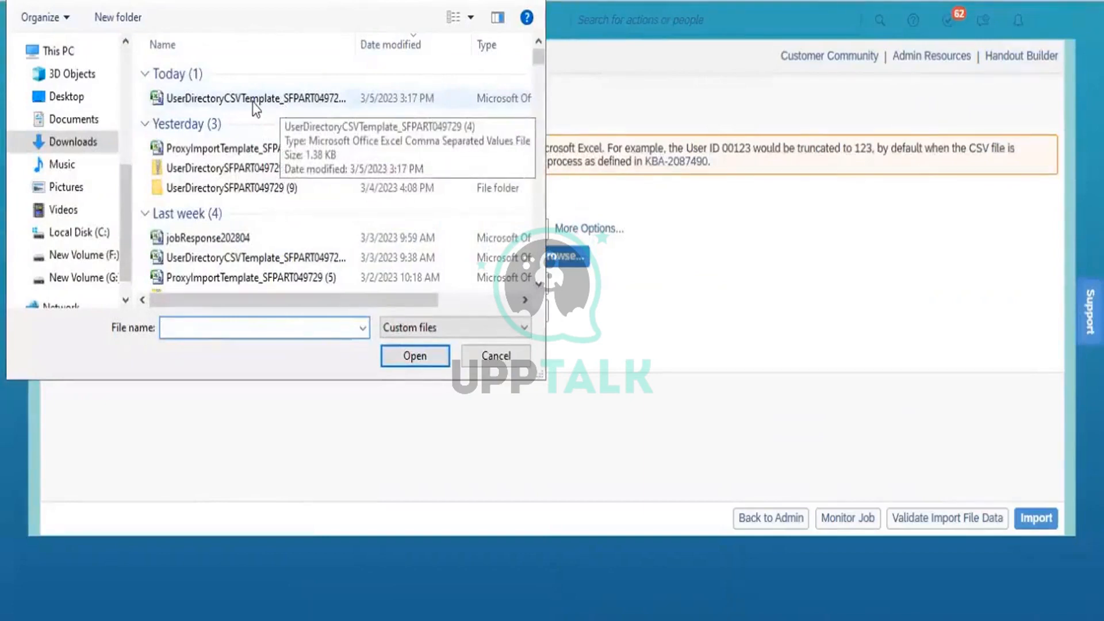
Choose UserDirectoryCSVTemplate_SFPART049729_05.03.23 from Desktop > Batch 7_Evening > UDF as the file to upload.
{"action": "left_click", "coordinate": [65, 97]}
{"action": "double_click", "coordinate": [487, 229]}
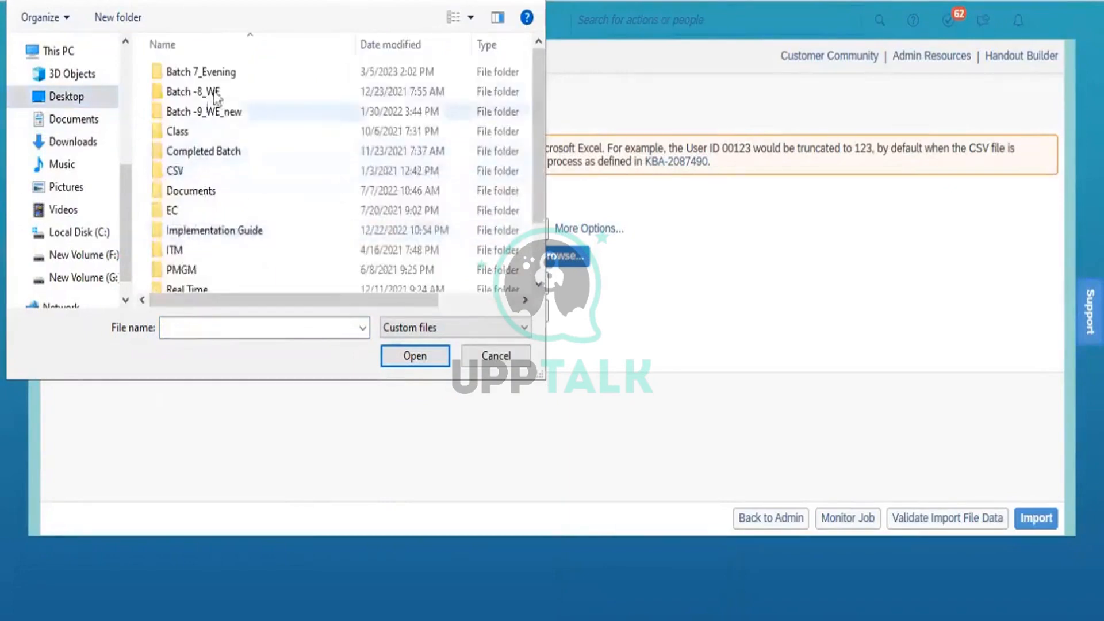
{"action": "left_click", "coordinate": [230, 81]}
{"action": "double_click", "coordinate": [230, 82]}
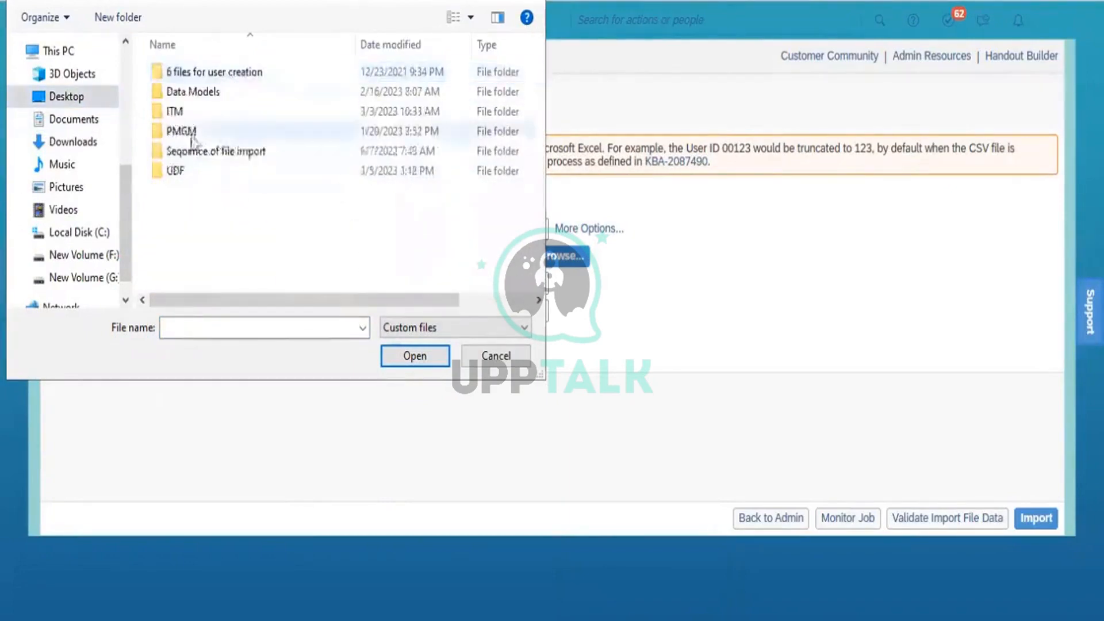
{"action": "double_click", "coordinate": [191, 171]}
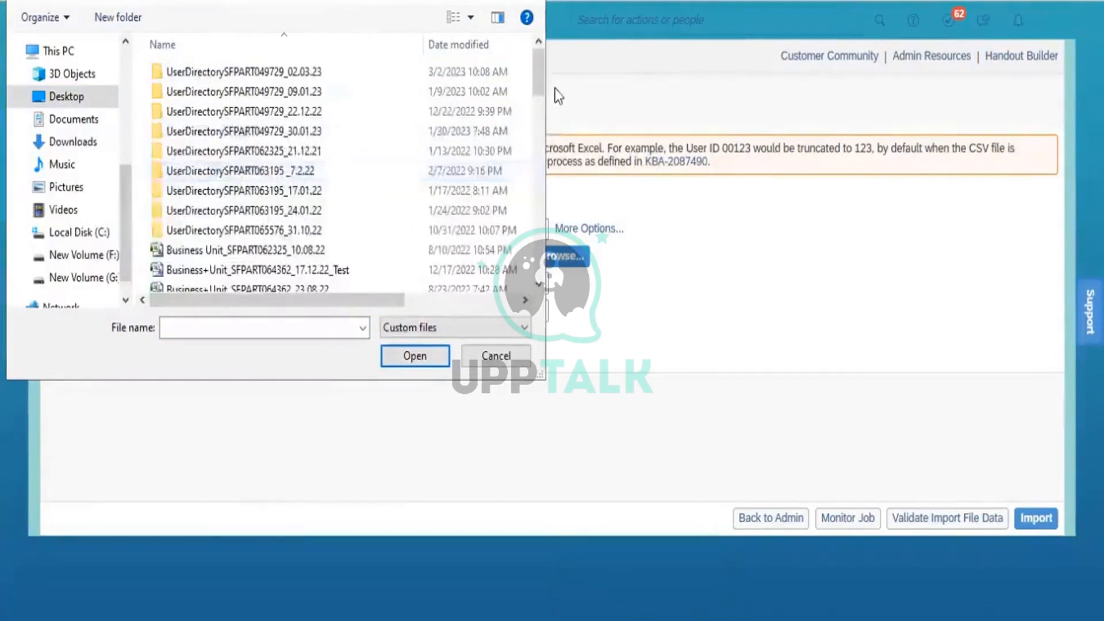
{"action": "left_click_drag", "start_coordinate": [536, 77], "coordinate": [544, 217]}
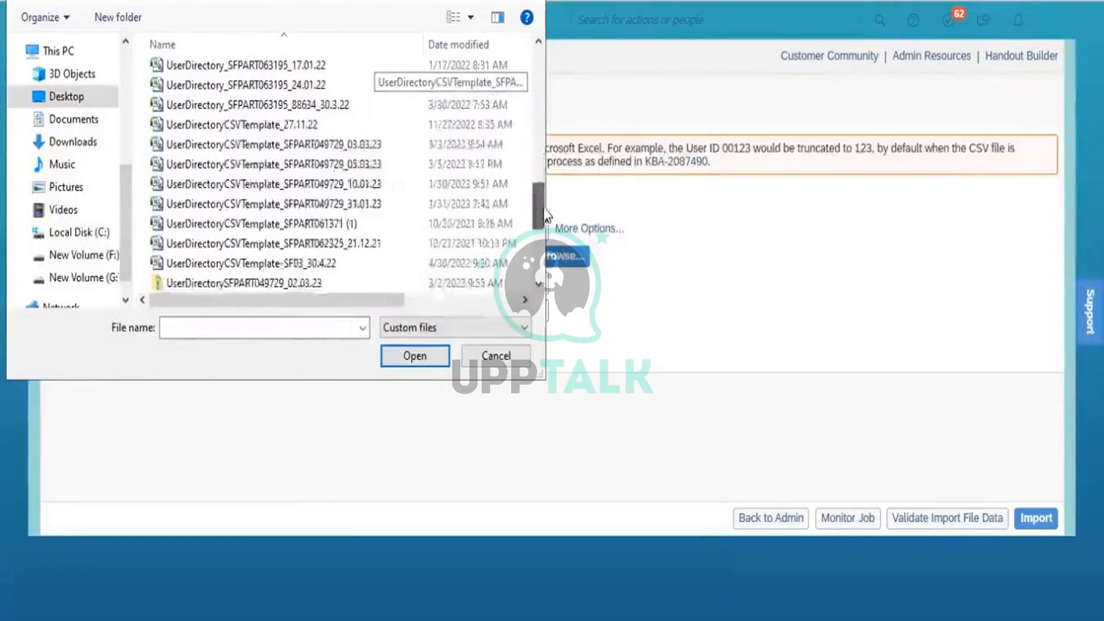
{"action": "left_click", "coordinate": [357, 170]}
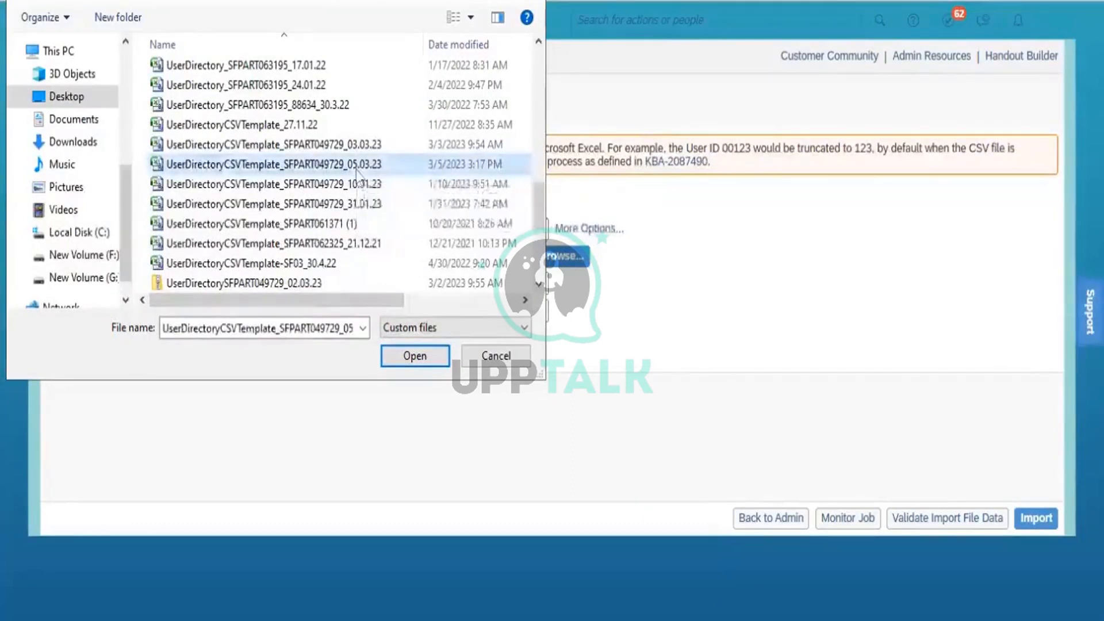
{"action": "left_click", "coordinate": [414, 356]}
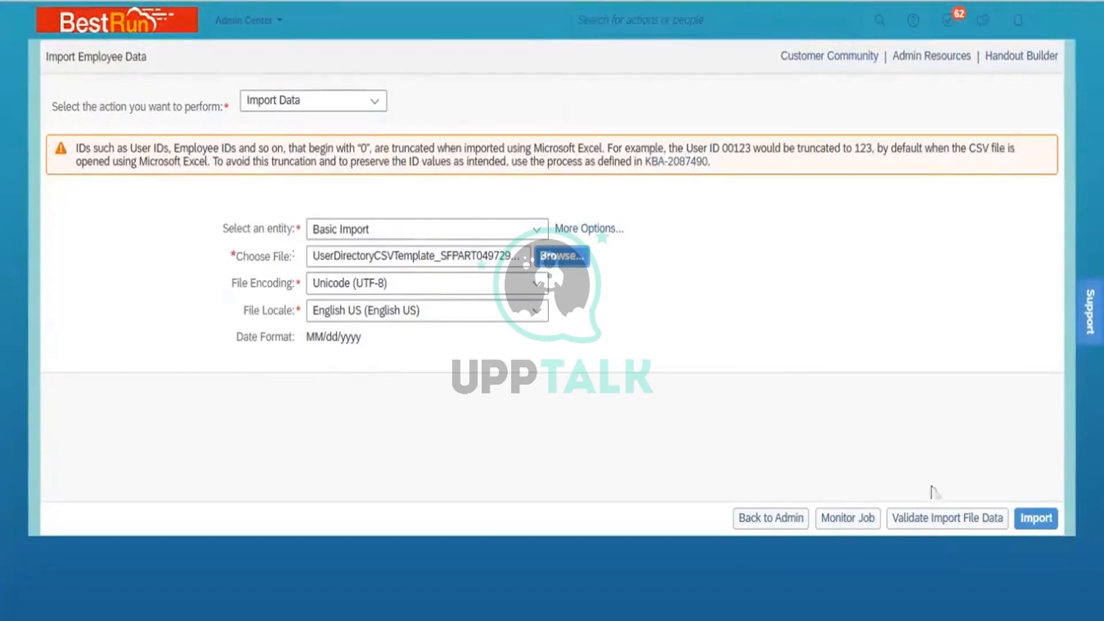
Validate the import file data and run the import.
{"action": "left_click", "coordinate": [937, 519]}
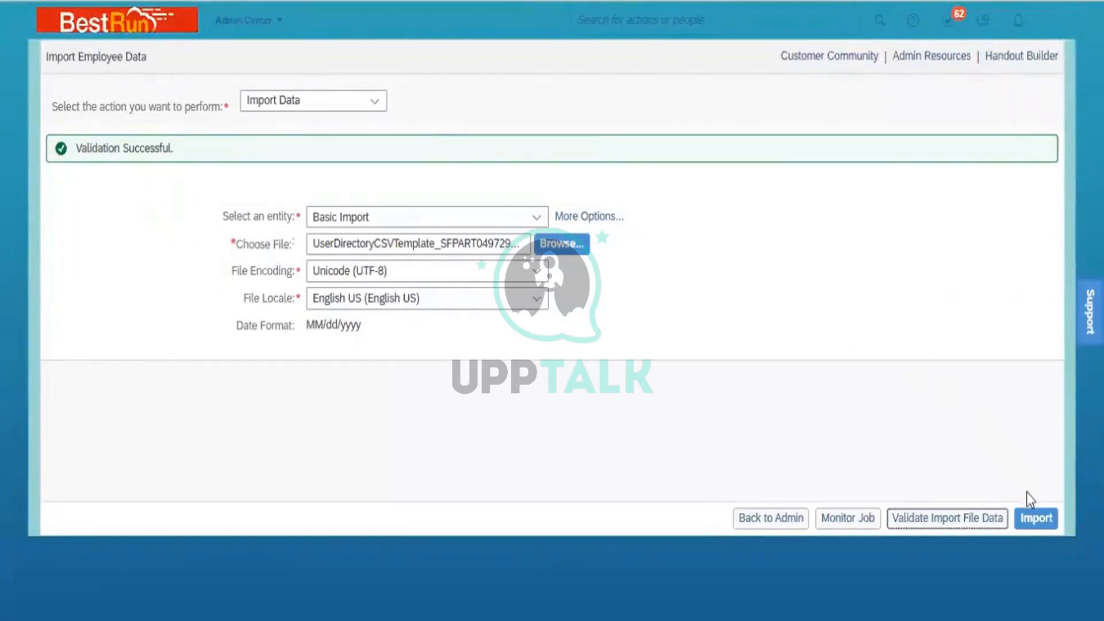
{"action": "left_click", "coordinate": [1036, 520]}
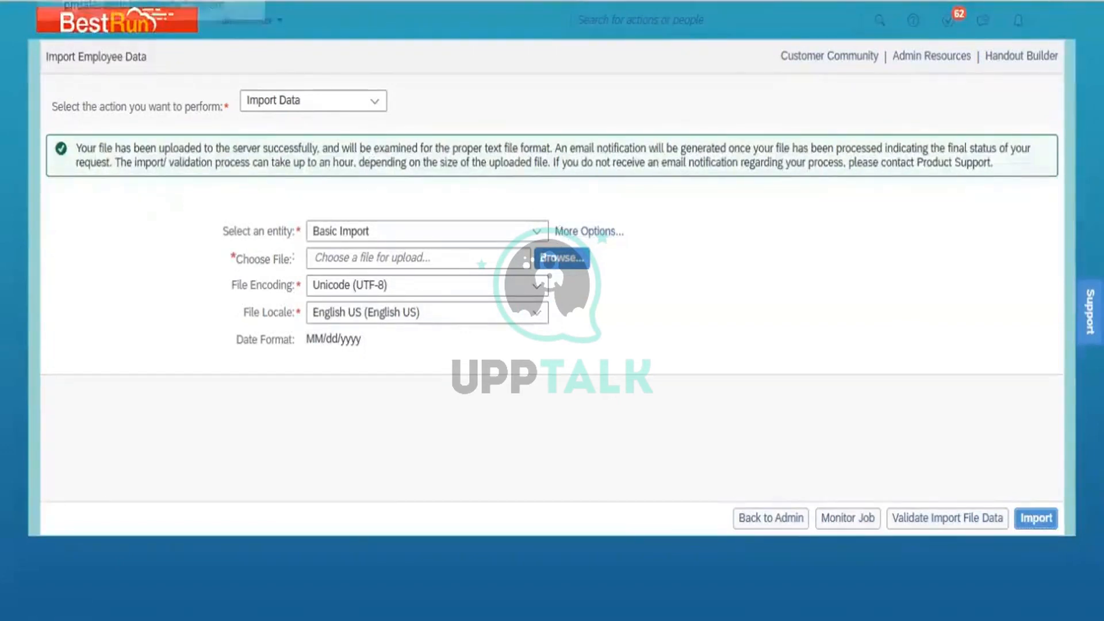
Duplicate the browser tab and open Monitor Job through the action search.
{"action": "right_click", "coordinate": [154, 3]}
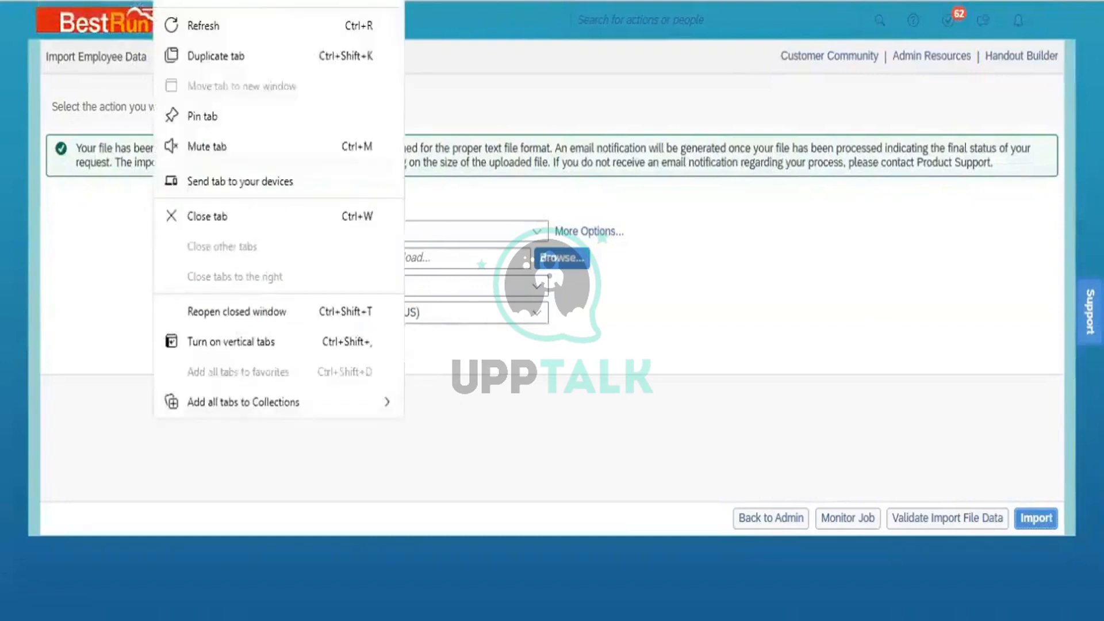
{"action": "left_click", "coordinate": [208, 56]}
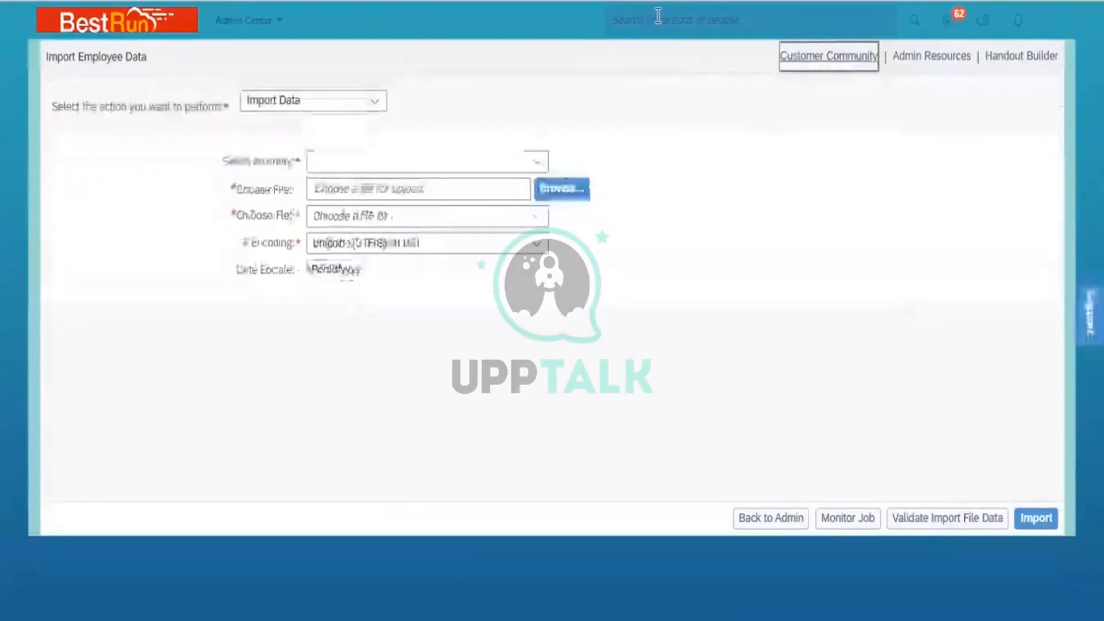
{"action": "left_click", "coordinate": [658, 17]}
{"action": "type", "text": "monit"}
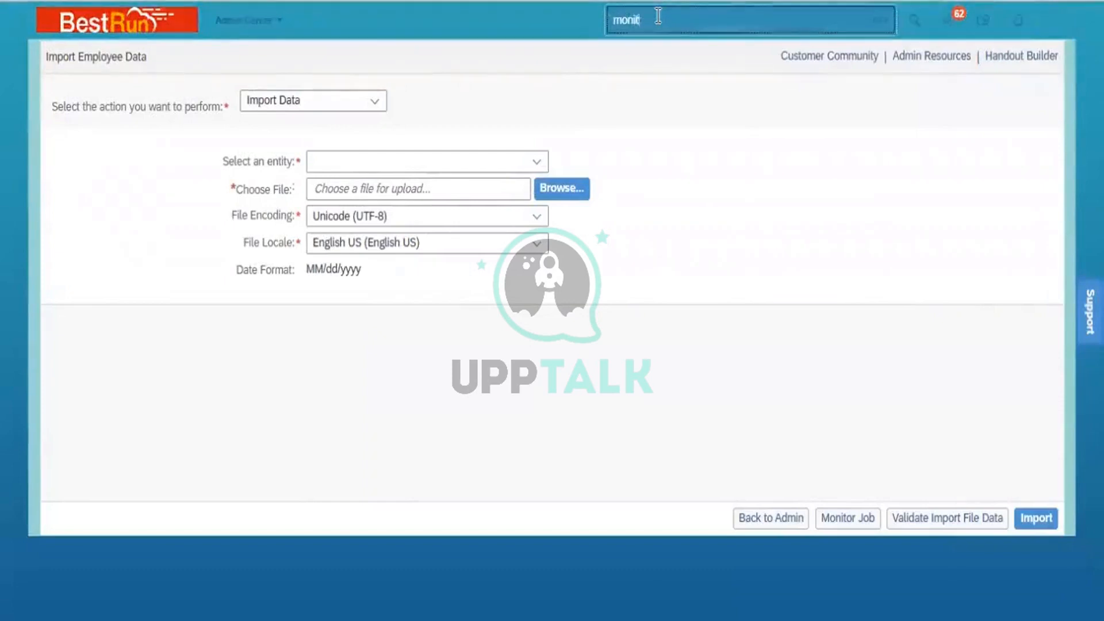
{"action": "type", "text": "or job"}
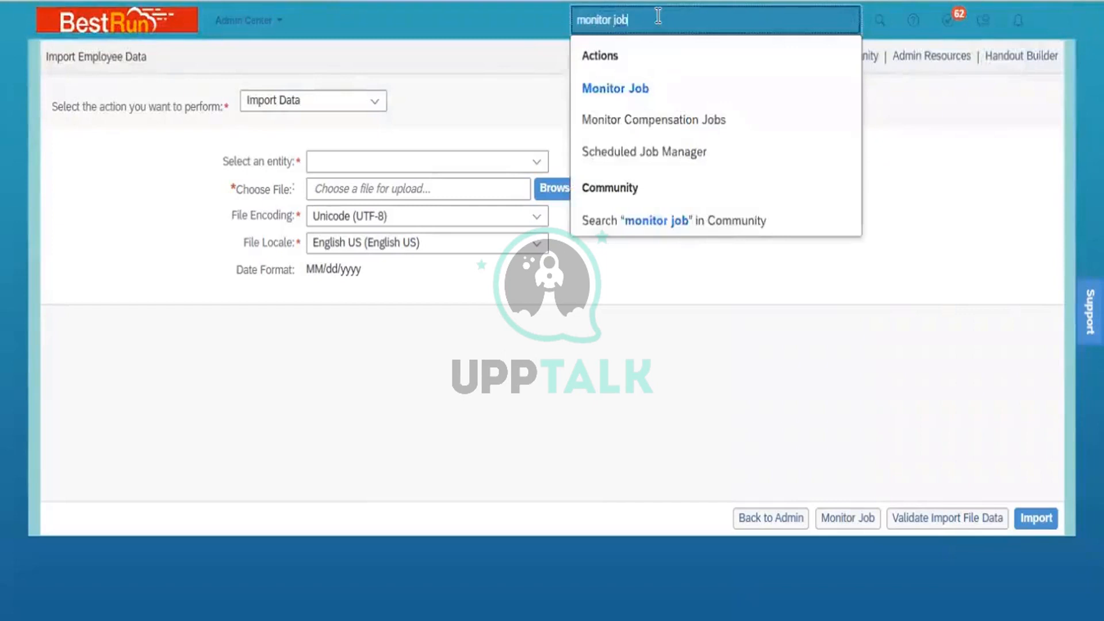
{"action": "left_click", "coordinate": [640, 92]}
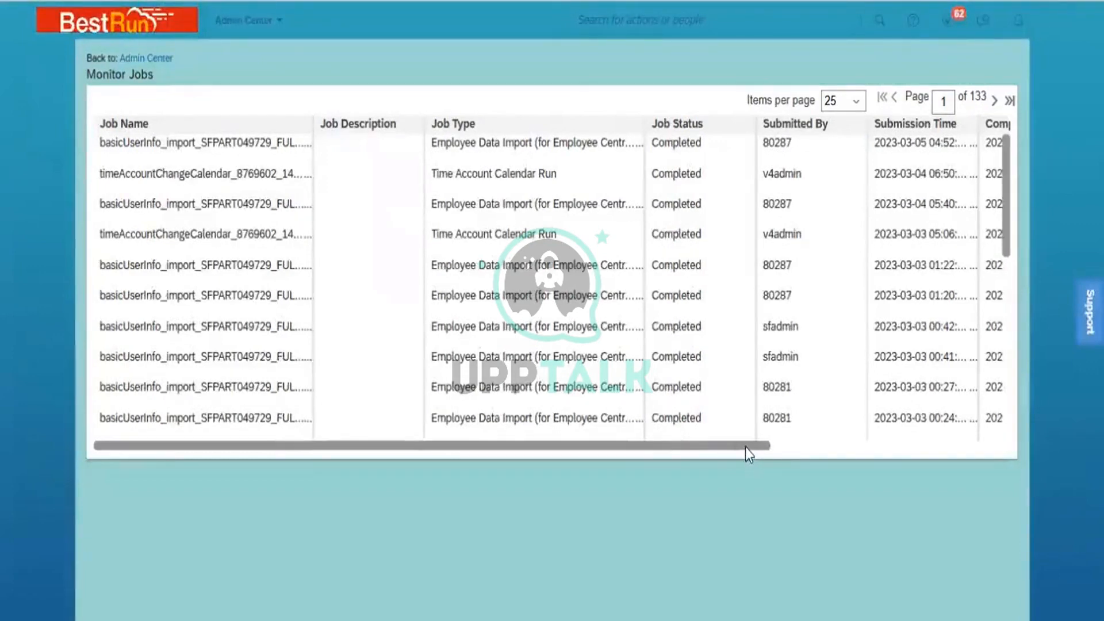
Download the status file of the most recent employee data import job.
{"action": "left_click_drag", "start_coordinate": [745, 447], "coordinate": [977, 512]}
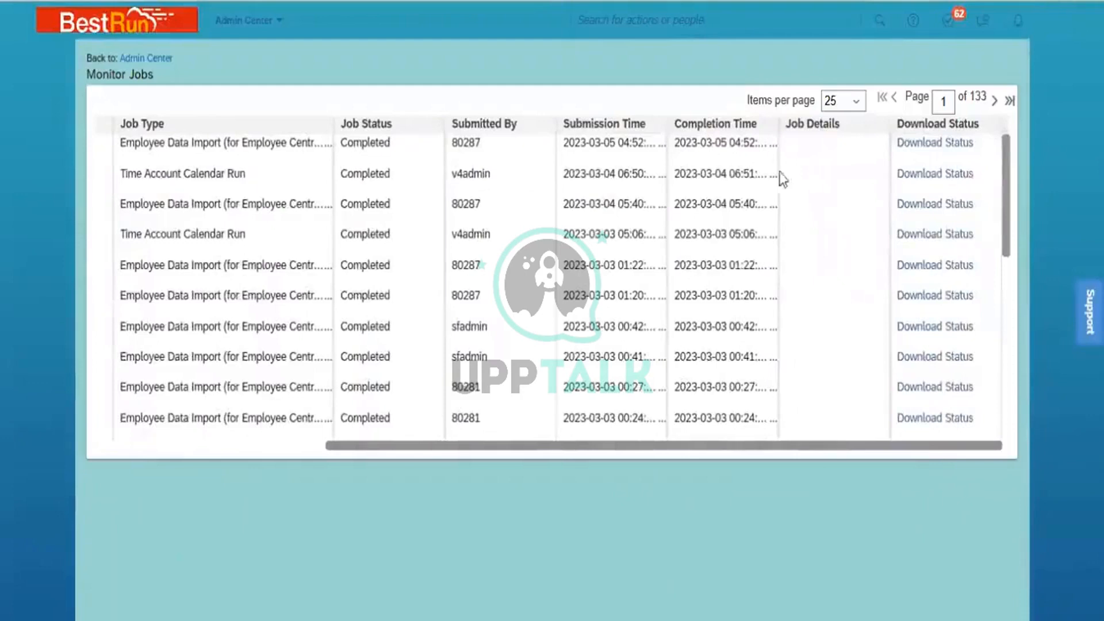
{"action": "left_click", "coordinate": [935, 145]}
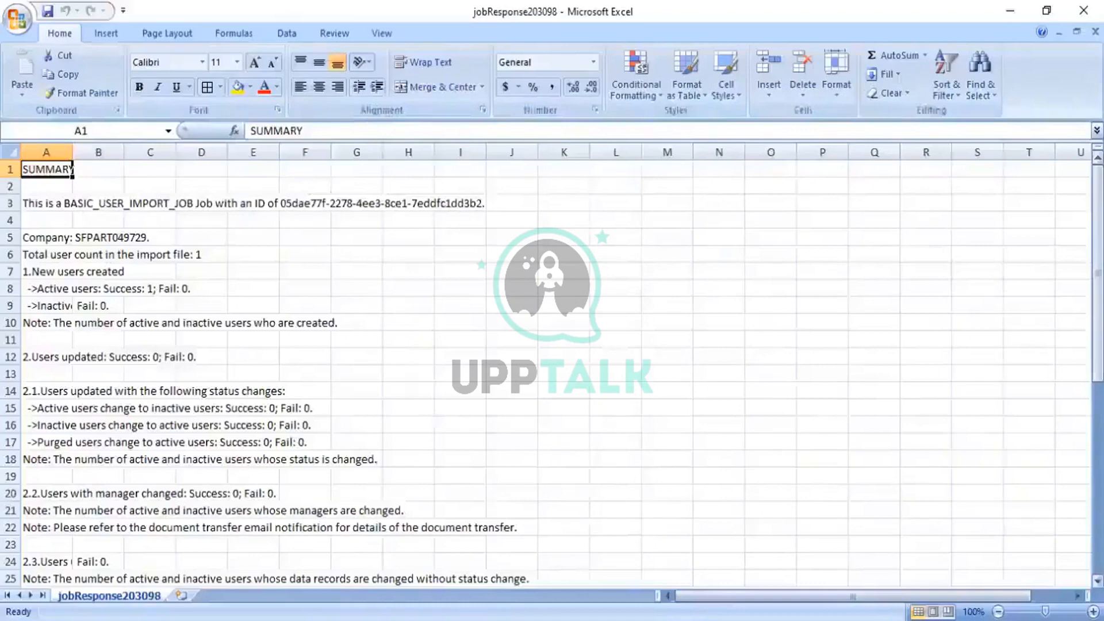
Review the downloaded job response summary down to its job settings, close it and return to the home page.
{"action": "left_click_drag", "start_coordinate": [1098, 257], "coordinate": [1097, 448]}
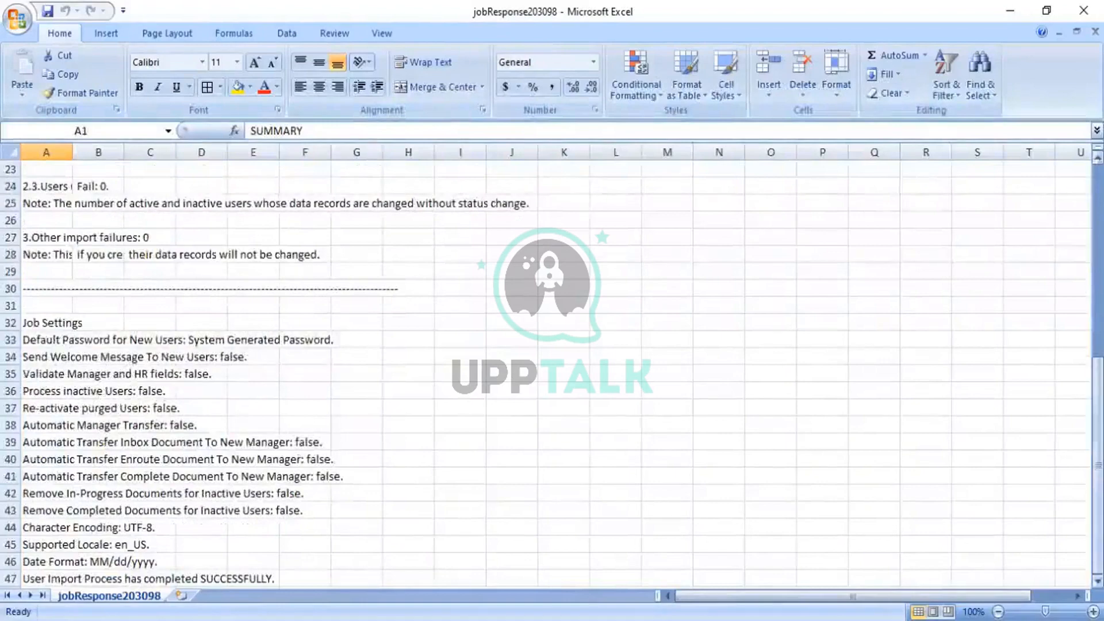
{"action": "scroll", "coordinate": [461, 439], "scroll_direction": "down", "scroll_amount": 2}
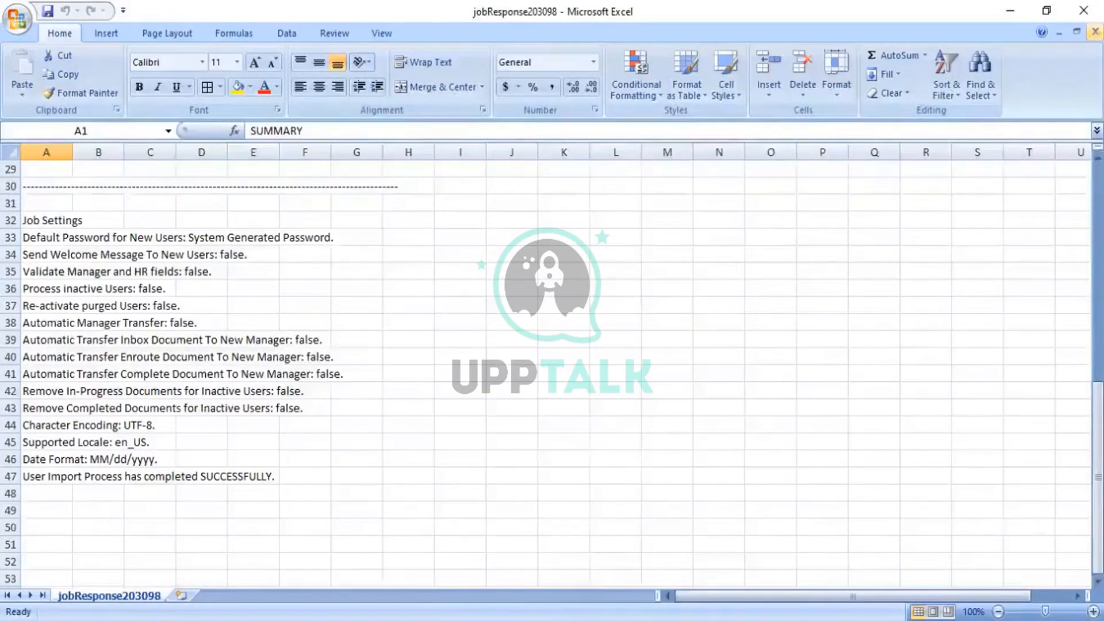
{"action": "left_click", "coordinate": [1095, 32]}
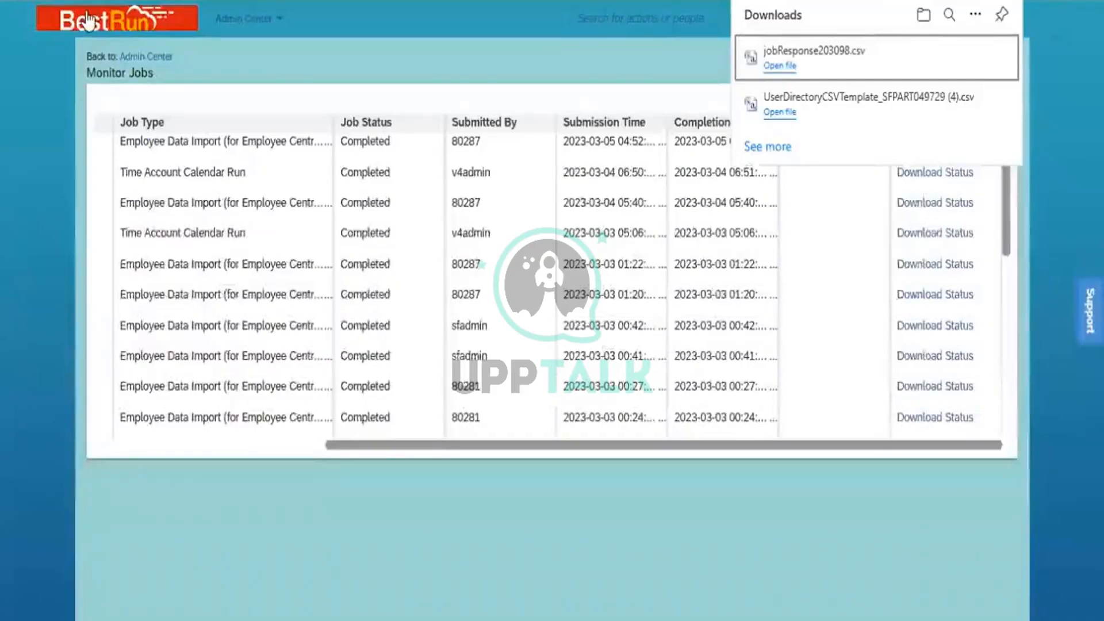
{"action": "left_click", "coordinate": [88, 20]}
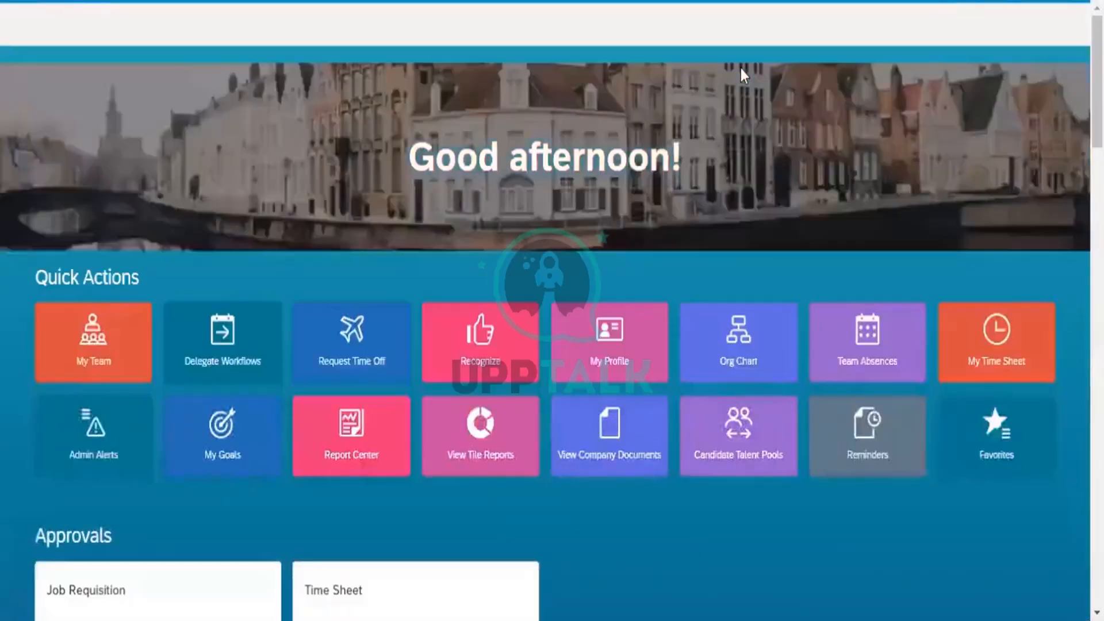
Search people for the newly imported user by first name and open their employee profile from the results.
{"action": "left_click", "coordinate": [648, 11]}
{"action": "type", "text": "shalini"}
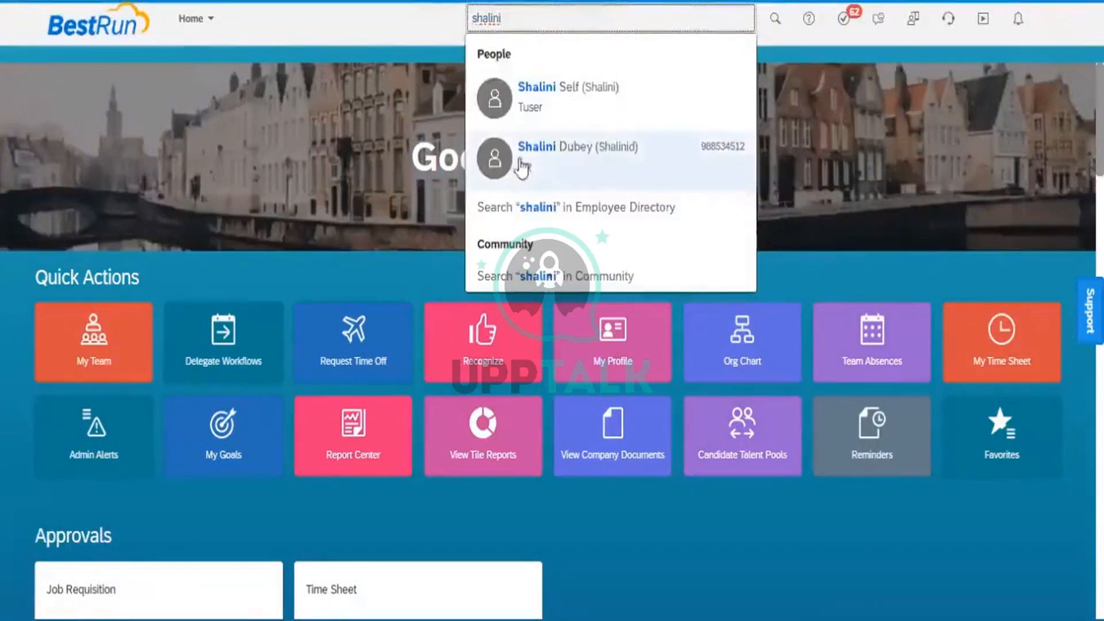
{"action": "mouse_move", "coordinate": [599, 169]}
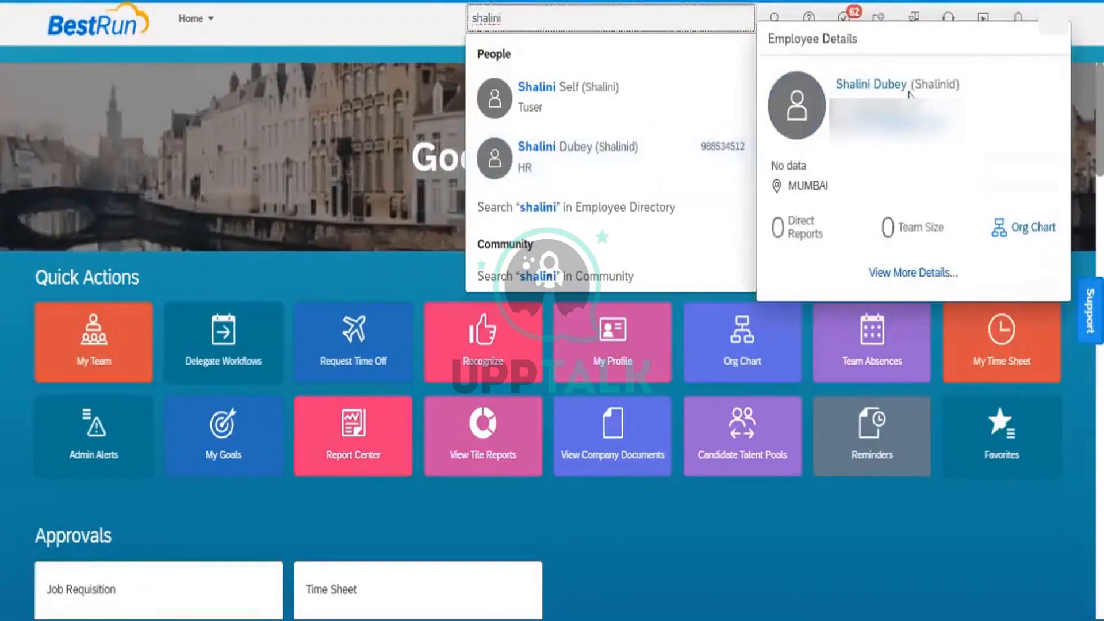
{"action": "left_click", "coordinate": [889, 88]}
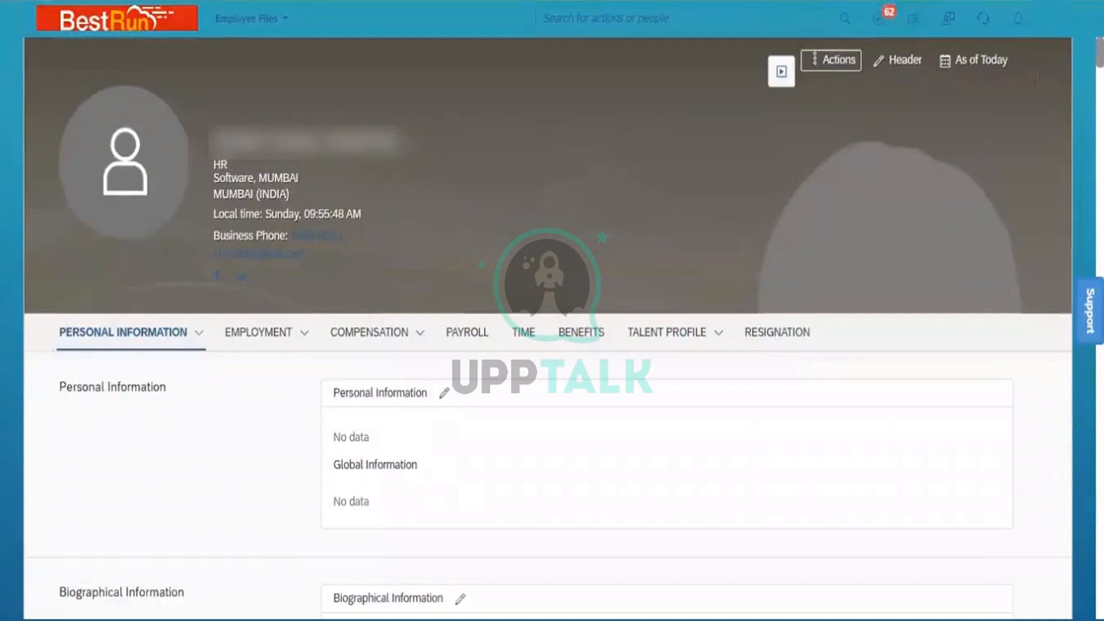
Review the imported user's employee file through its personal, employment and compensation sections, and check the Actions menu options.
{"action": "scroll", "coordinate": [547, 328], "scroll_direction": "down", "scroll_amount": 3}
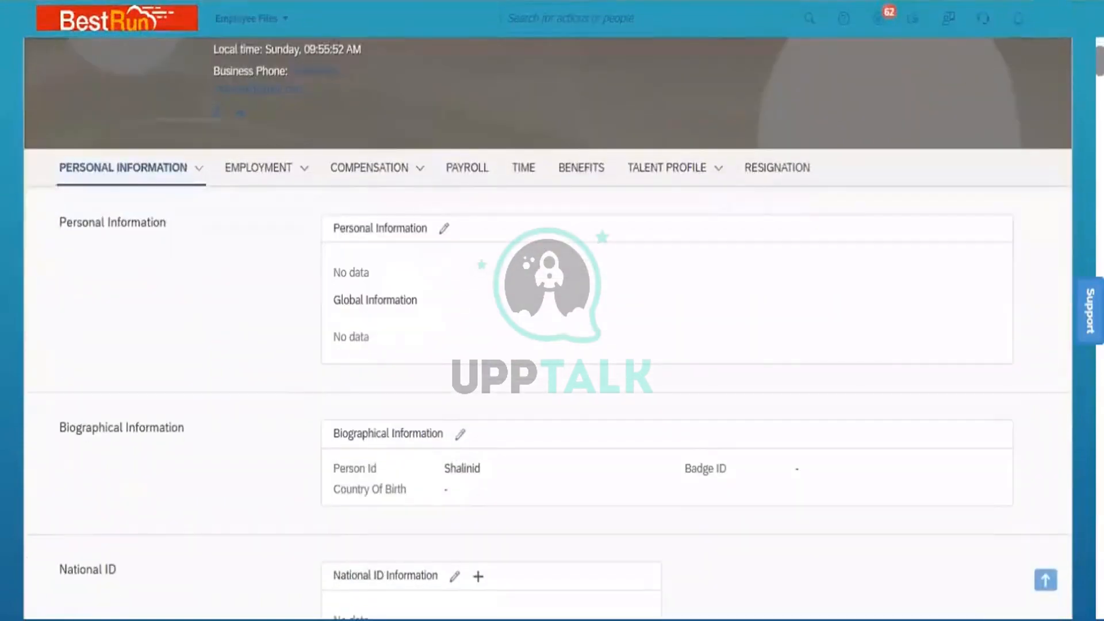
{"action": "scroll", "coordinate": [548, 328], "scroll_direction": "down", "scroll_amount": 4}
{"action": "scroll", "coordinate": [428, 331], "scroll_direction": "up", "scroll_amount": 7}
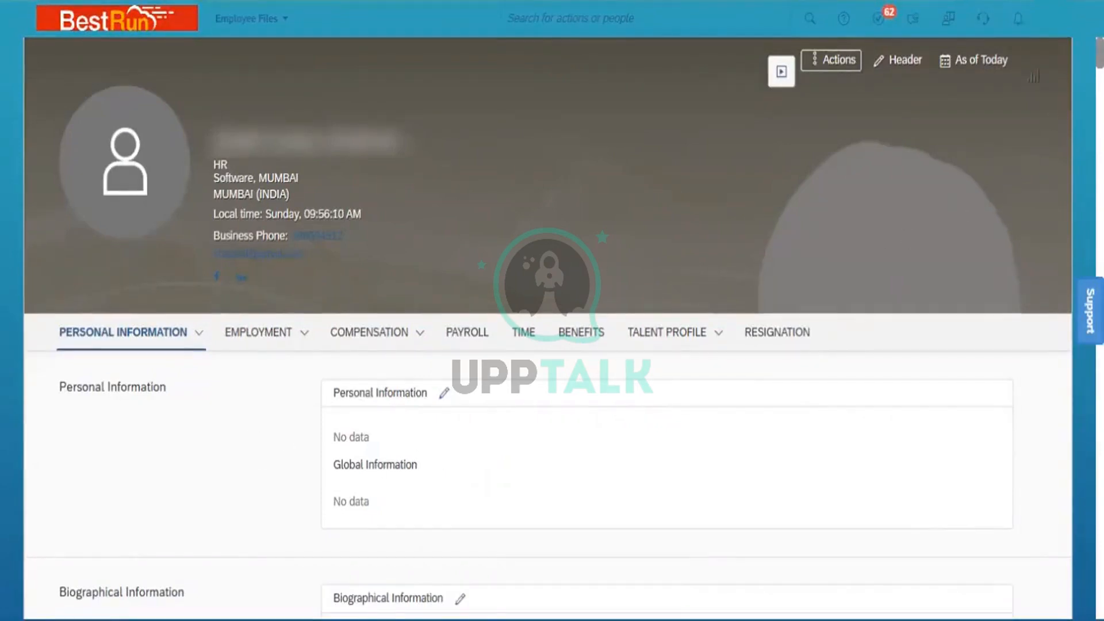
{"action": "scroll", "coordinate": [546, 345], "scroll_direction": "down", "scroll_amount": 3}
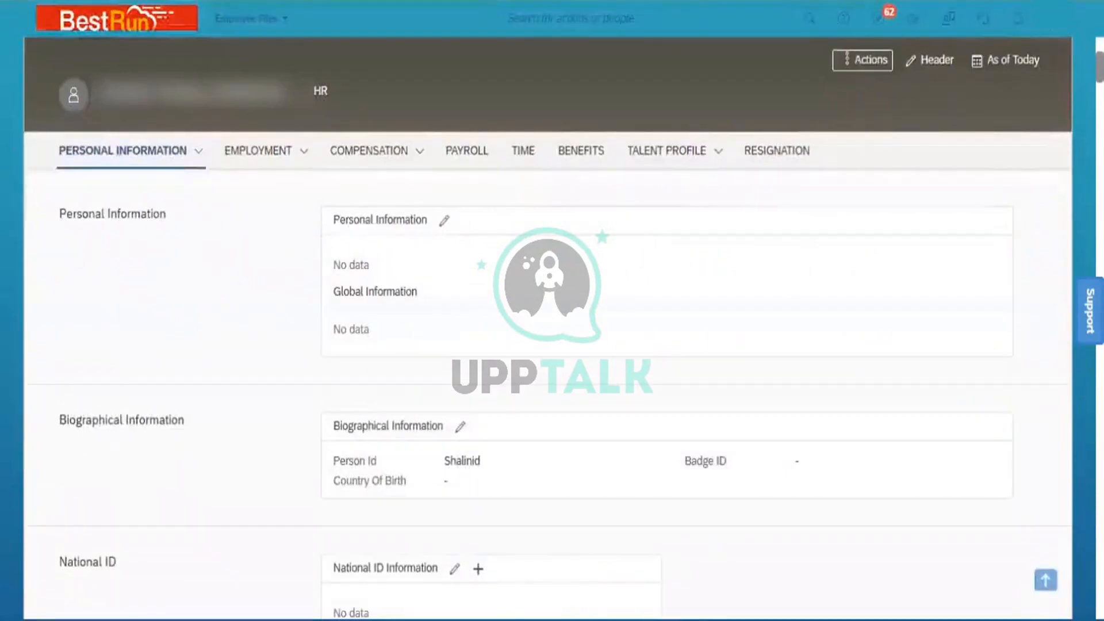
{"action": "scroll", "coordinate": [546, 345], "scroll_direction": "down", "scroll_amount": 5}
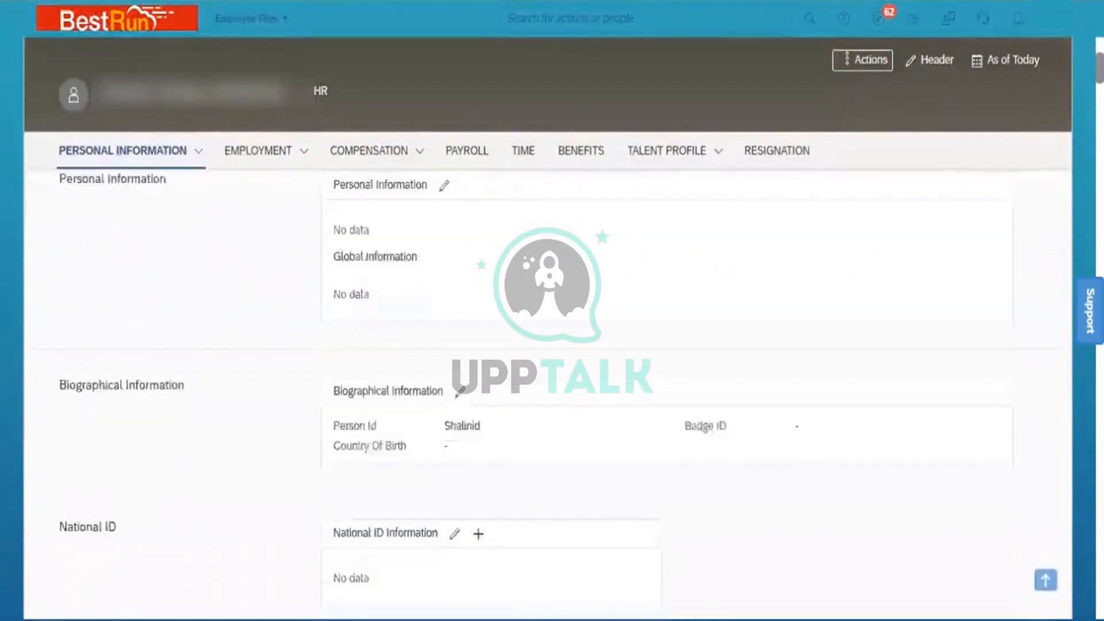
{"action": "scroll", "coordinate": [547, 345], "scroll_direction": "down", "scroll_amount": 10}
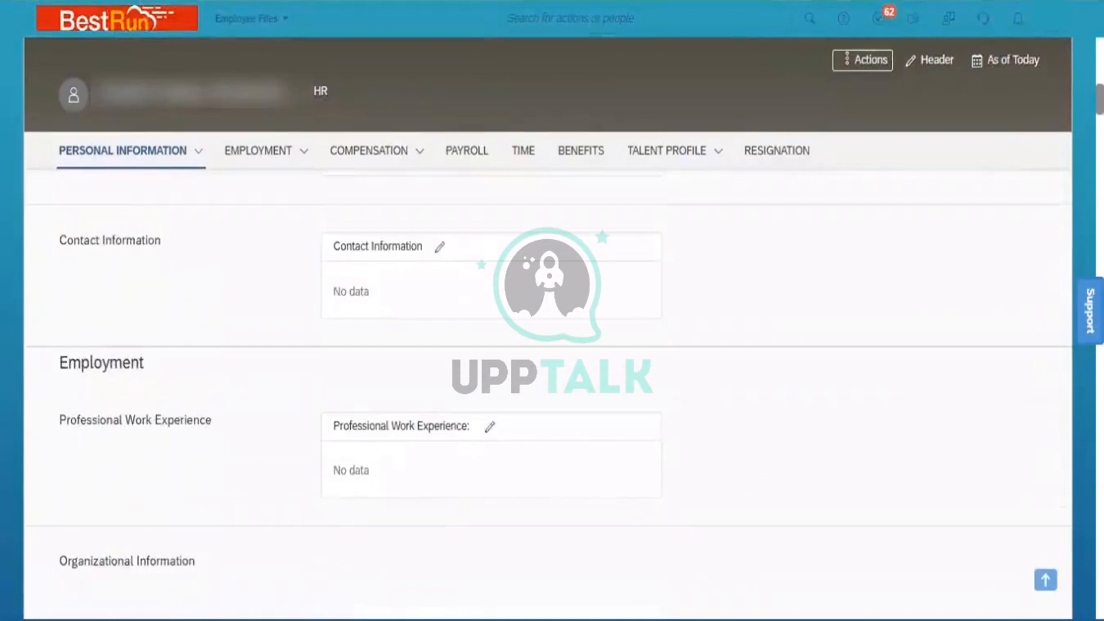
{"action": "scroll", "coordinate": [546, 344], "scroll_direction": "down", "scroll_amount": 4}
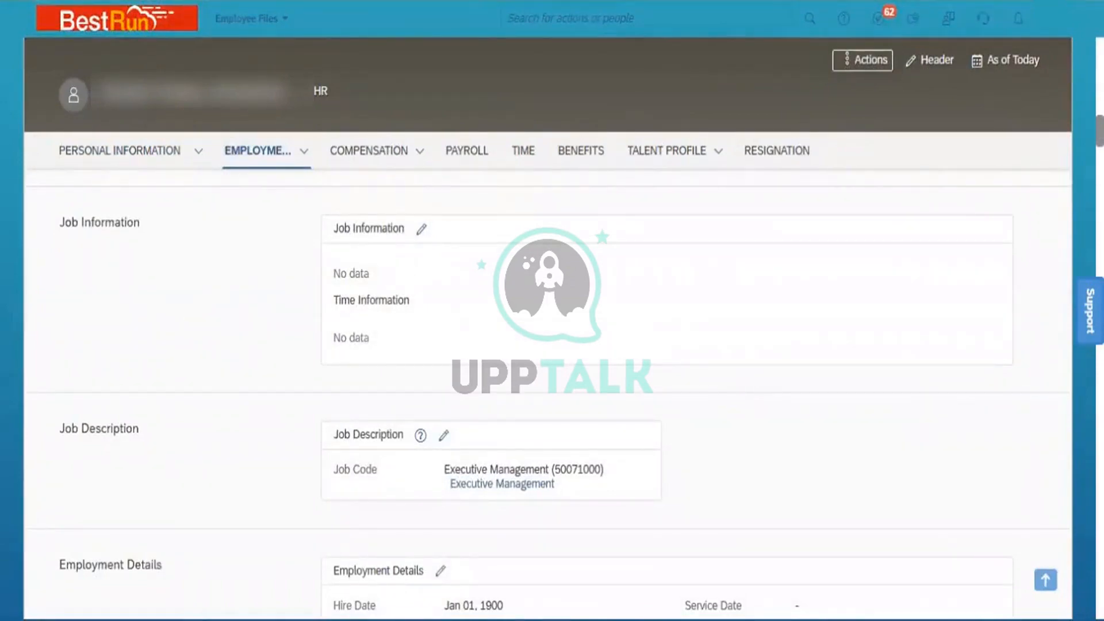
{"action": "scroll", "coordinate": [111, 357], "scroll_direction": "down", "scroll_amount": 4}
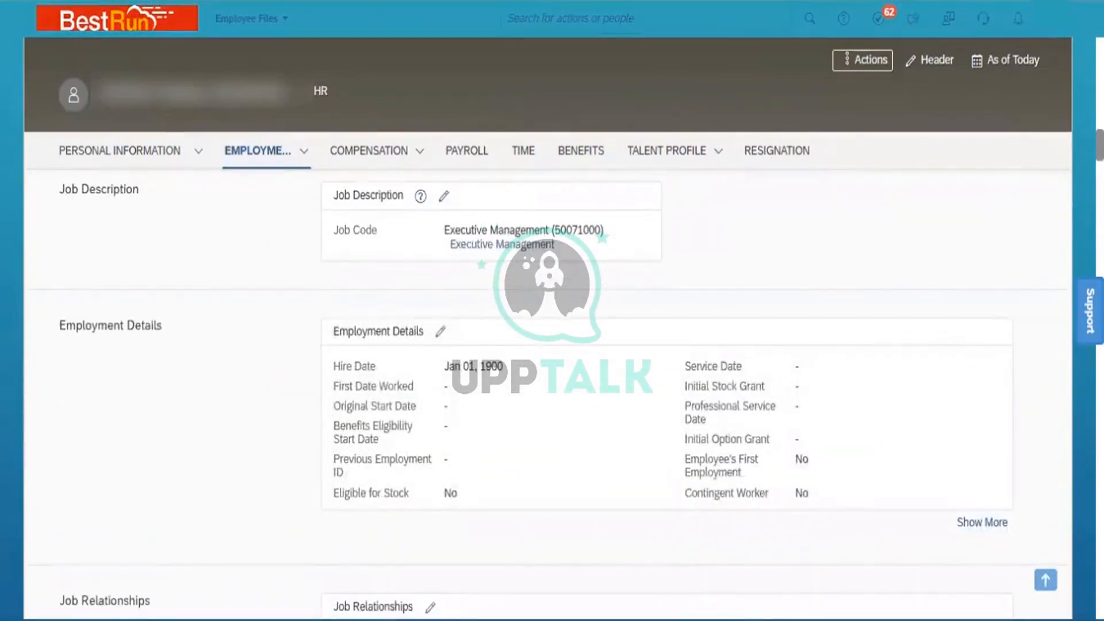
{"action": "scroll", "coordinate": [534, 394], "scroll_direction": "down", "scroll_amount": 4}
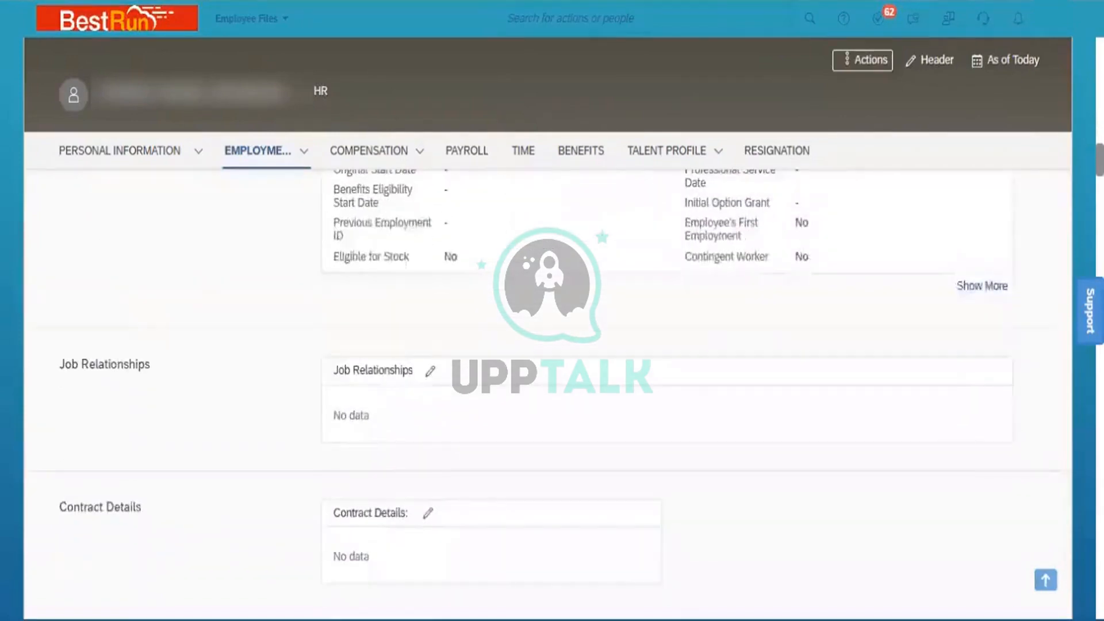
{"action": "scroll", "coordinate": [552, 373], "scroll_direction": "down", "scroll_amount": 3}
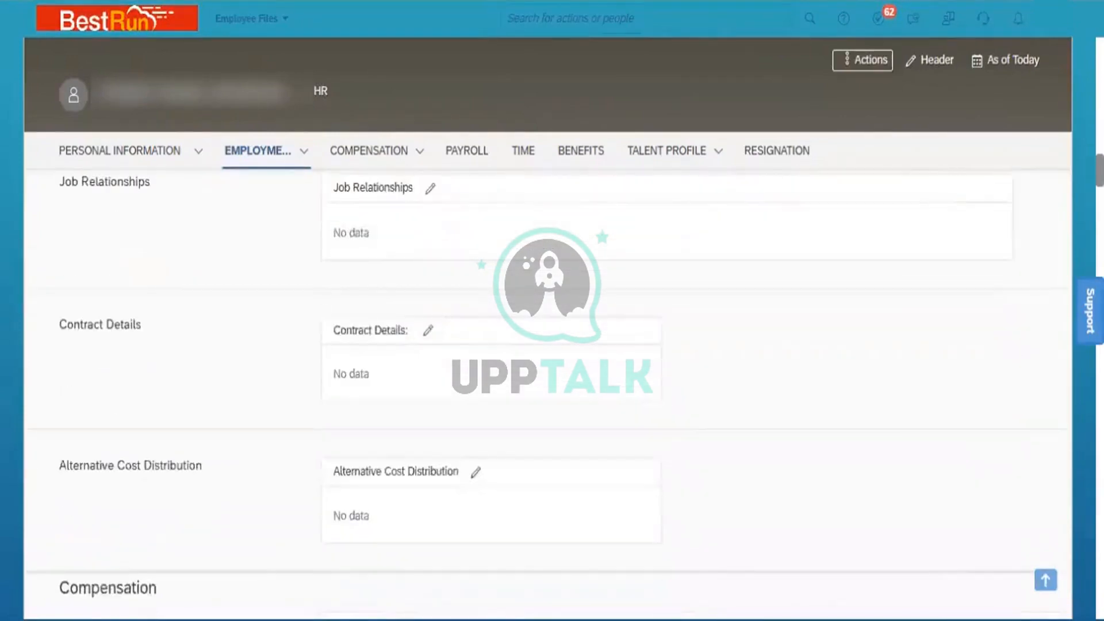
{"action": "scroll", "coordinate": [552, 374], "scroll_direction": "down", "scroll_amount": 4}
{"action": "scroll", "coordinate": [552, 373], "scroll_direction": "down", "scroll_amount": 4}
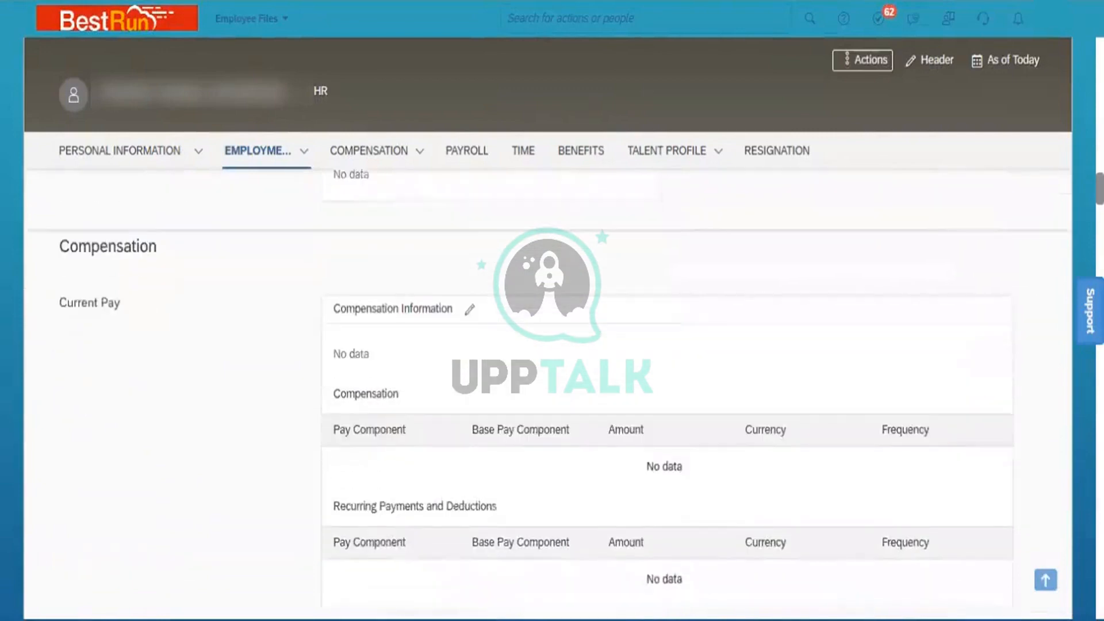
{"action": "scroll", "coordinate": [552, 373], "scroll_direction": "down", "scroll_amount": 4}
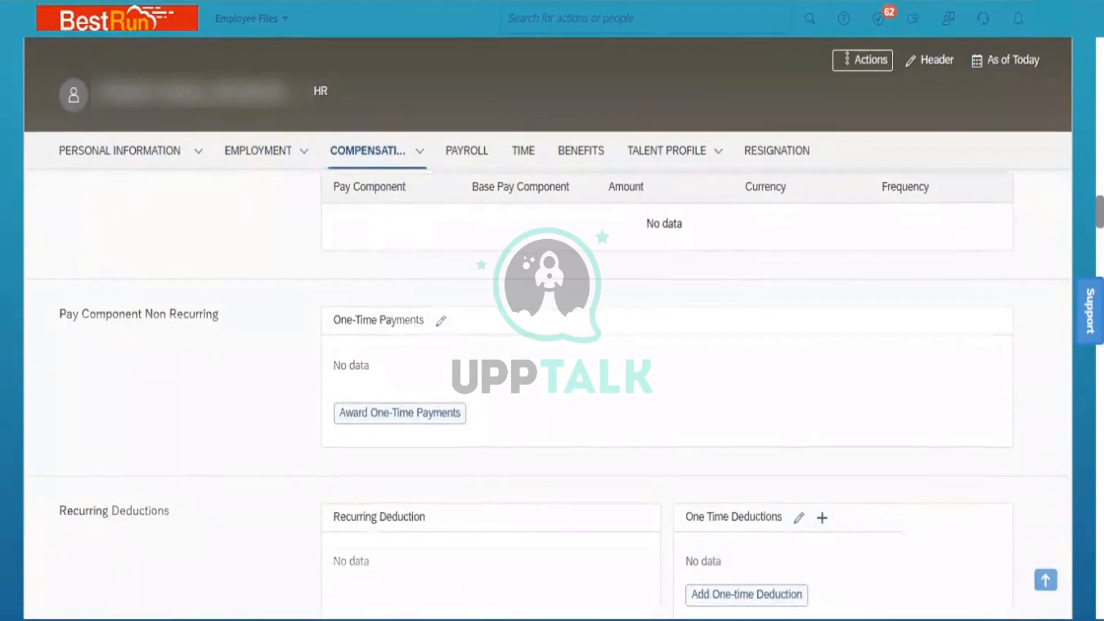
{"action": "scroll", "coordinate": [552, 374], "scroll_direction": "down", "scroll_amount": 4}
{"action": "scroll", "coordinate": [552, 373], "scroll_direction": "up", "scroll_amount": 15}
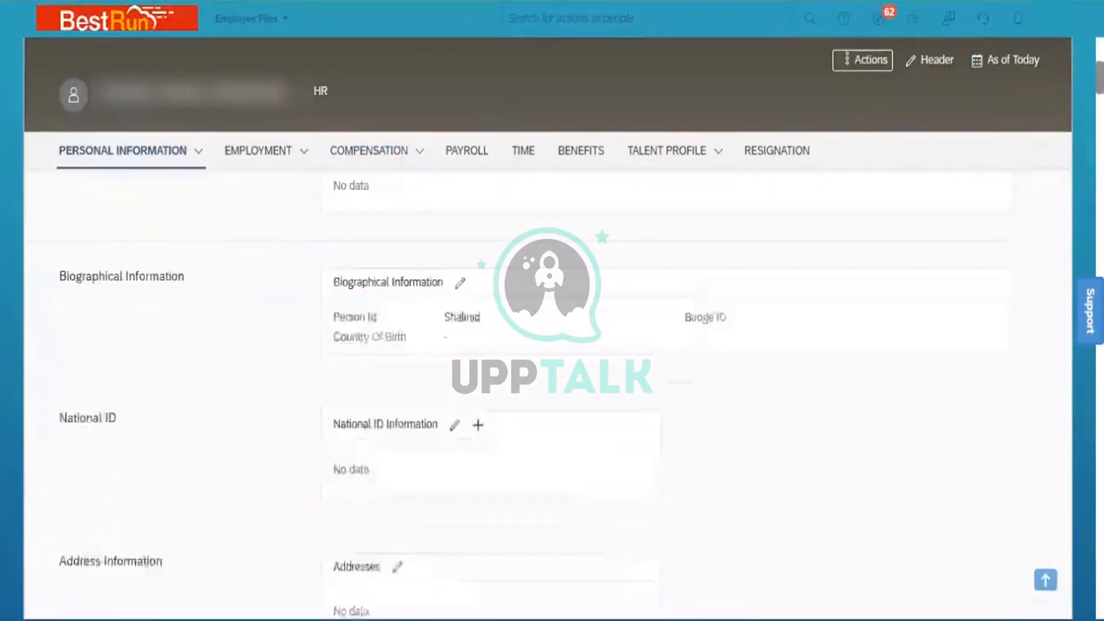
{"action": "scroll", "coordinate": [552, 373], "scroll_direction": "up", "scroll_amount": 5}
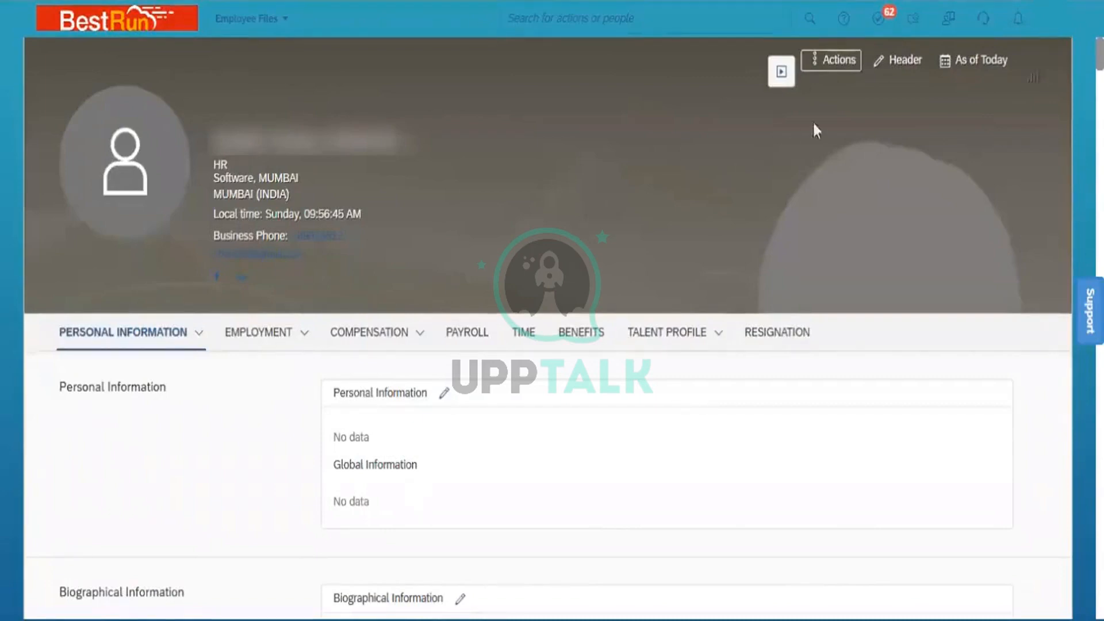
{"action": "left_click", "coordinate": [839, 60]}
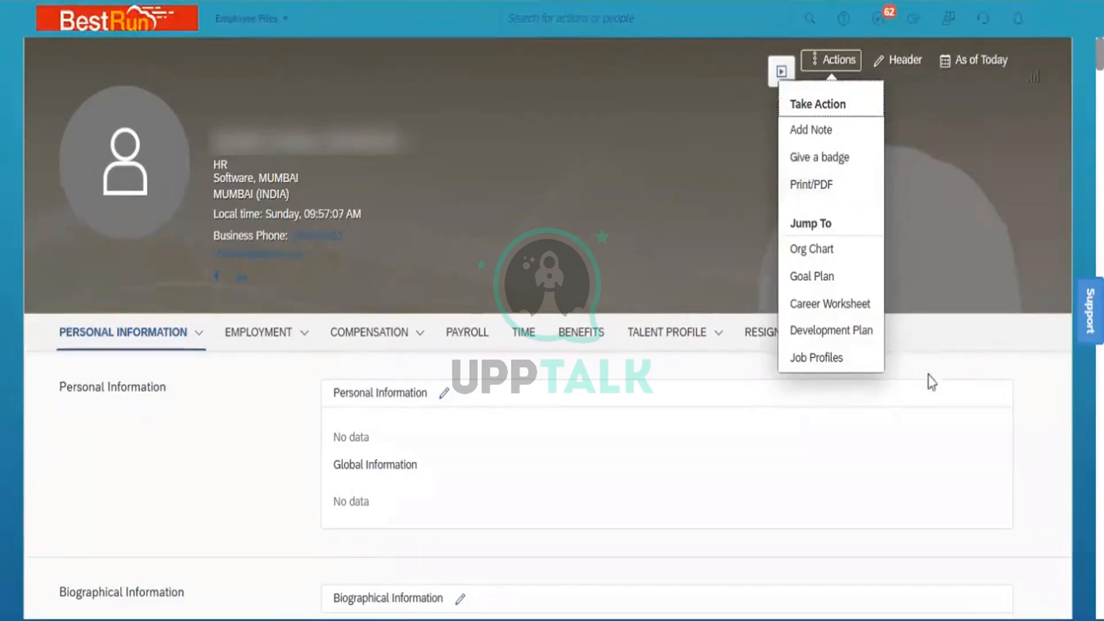
{"action": "left_click", "coordinate": [962, 333]}
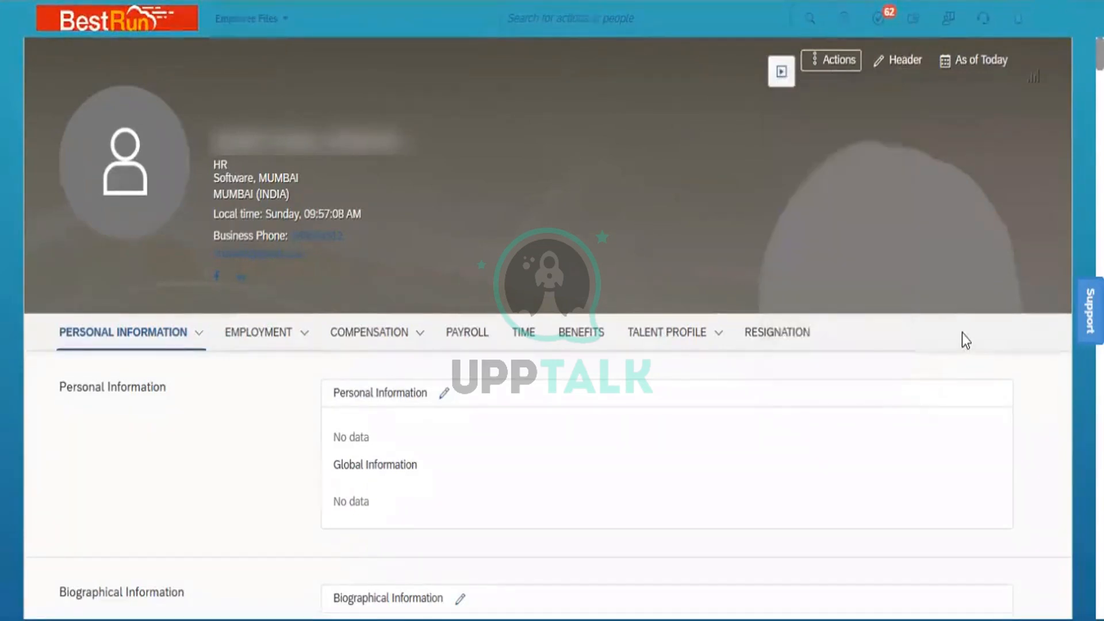